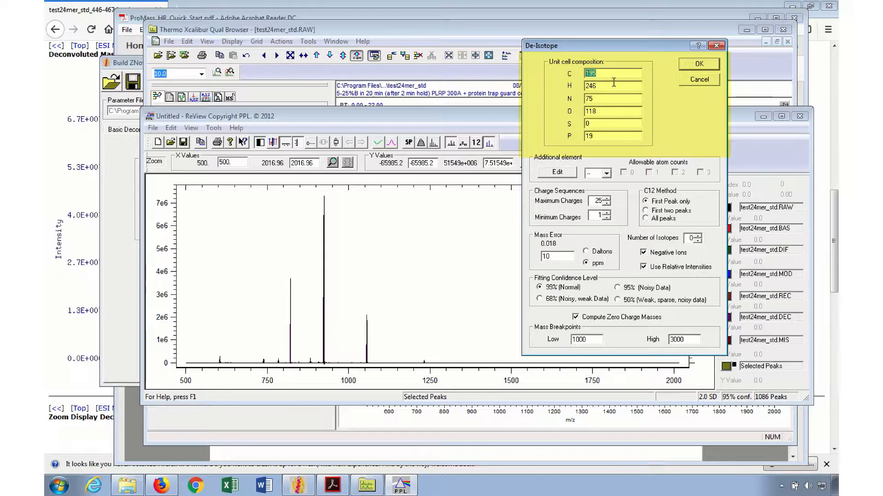
Step: Review the unit cell composition, trying an S count of 1 and resetting it to 0
click(610, 138)
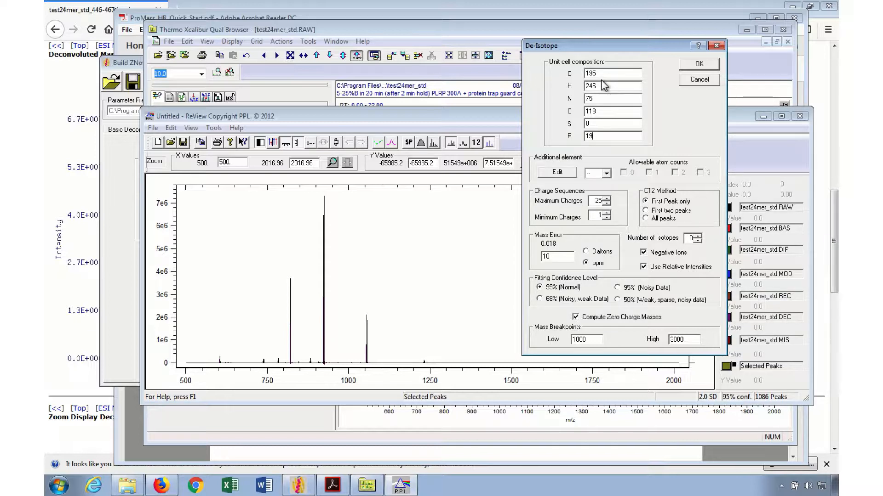
click(597, 126)
click(601, 136)
double_click(591, 124)
text(1)
key(BackSpace)
key(BackSpace)
text(0)
Step: Inspect the isotope abundances editor for additional elements and the minimum charge setting, and close the De-Isotope settings without applying them
click(564, 172)
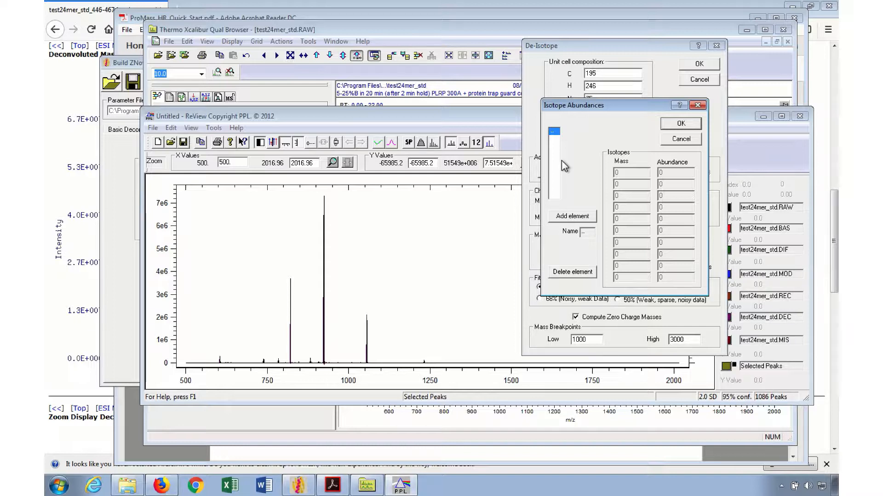
click(681, 139)
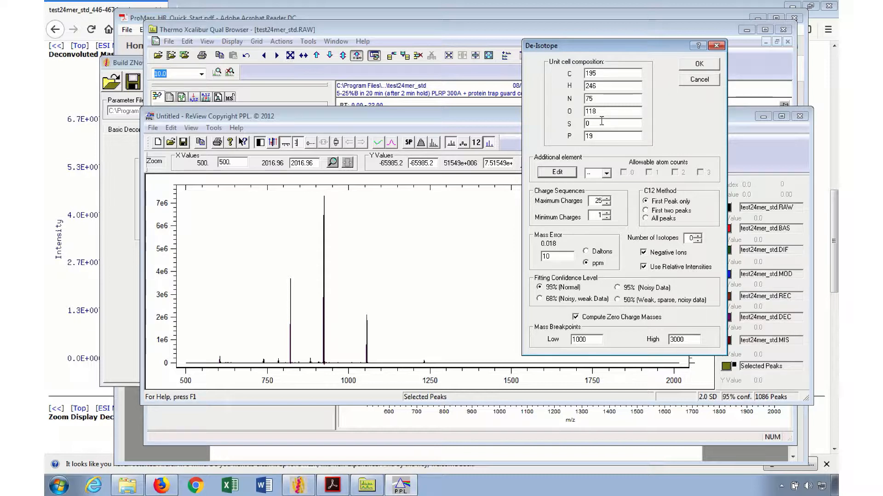
click(598, 216)
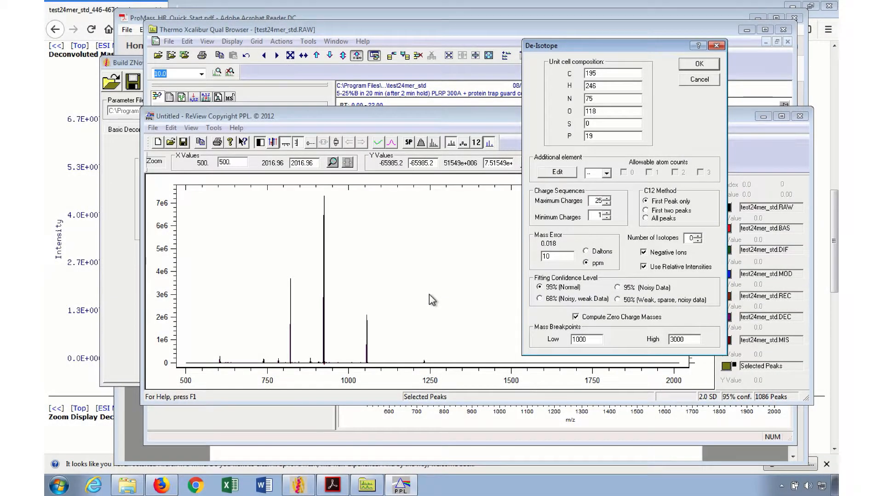
click(703, 78)
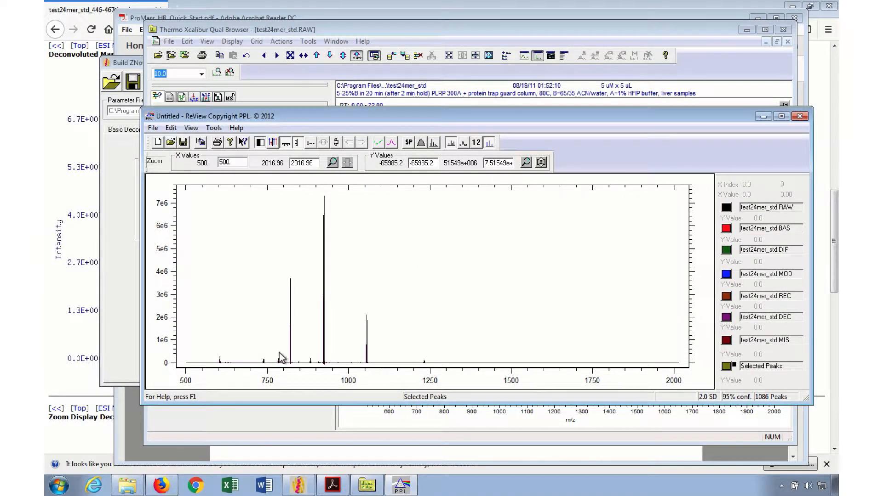
Step: Run De-Isotope on the full spectrum with the C12 method First Peak only
drag(318, 351, 351, 360)
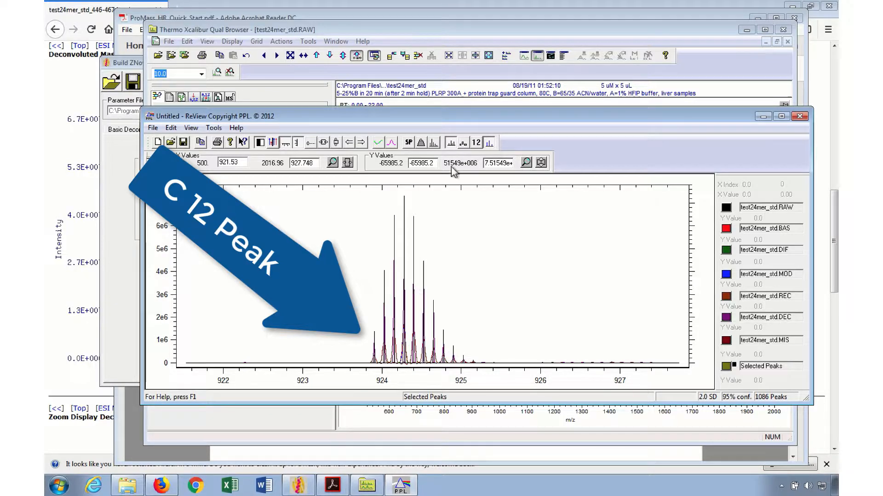
click(323, 143)
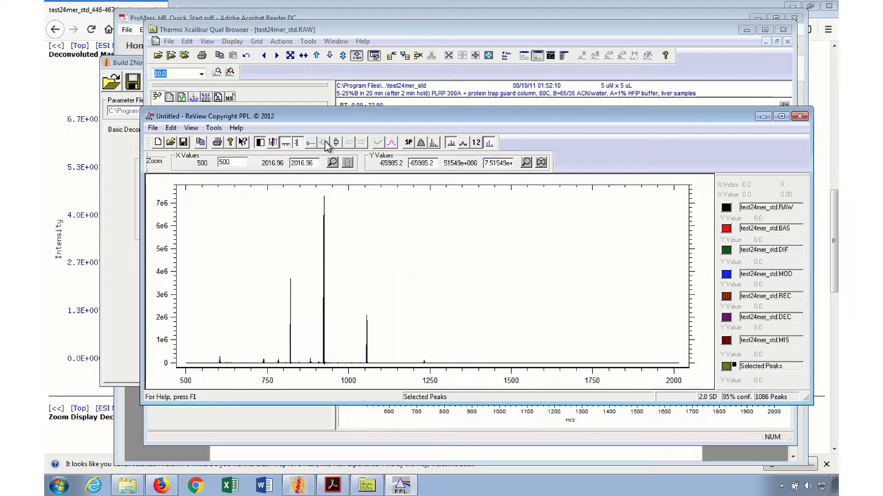
click(433, 143)
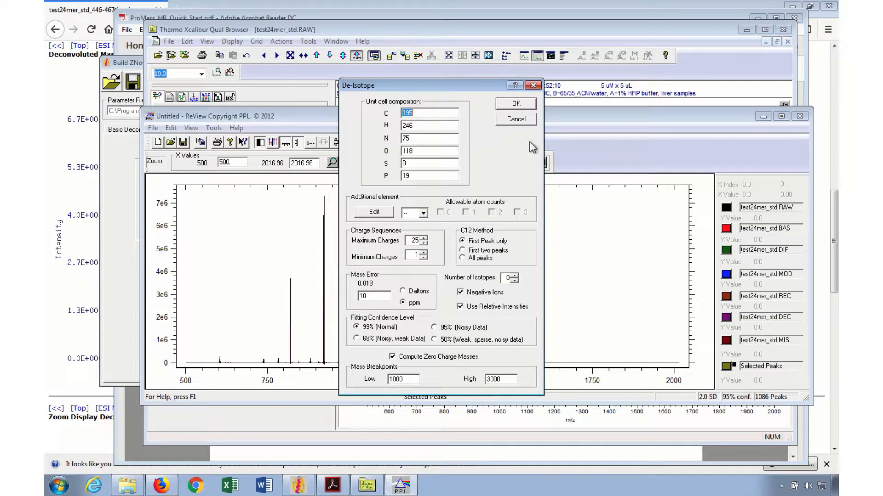
click(527, 106)
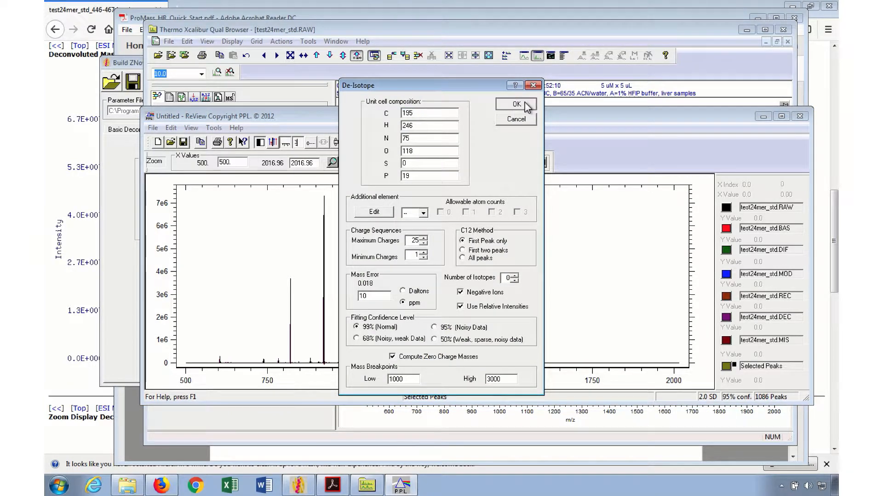
click(374, 88)
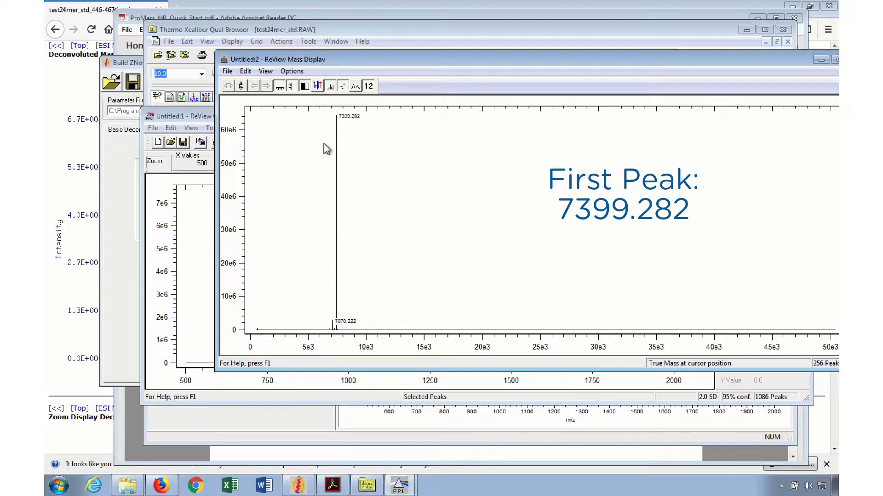
Step: Re-run De-Isotope with the C12 method set to All peaks and examine the main peak in the mass display
click(193, 119)
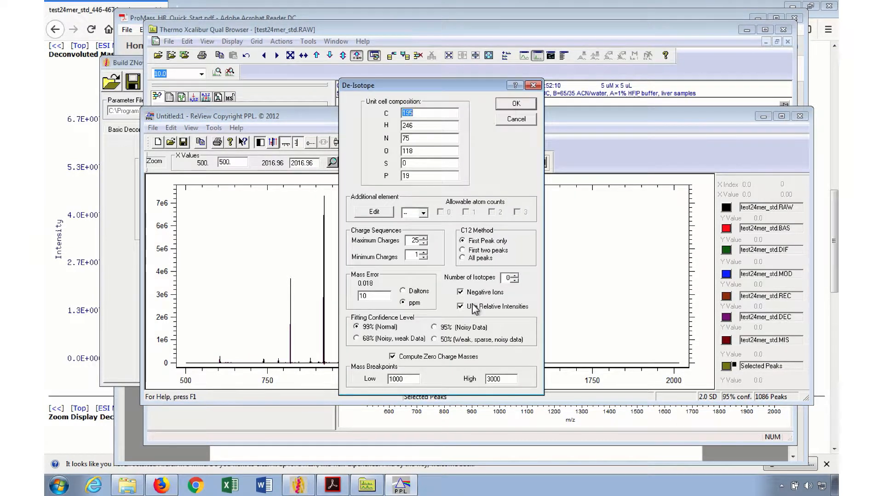
click(481, 258)
click(508, 106)
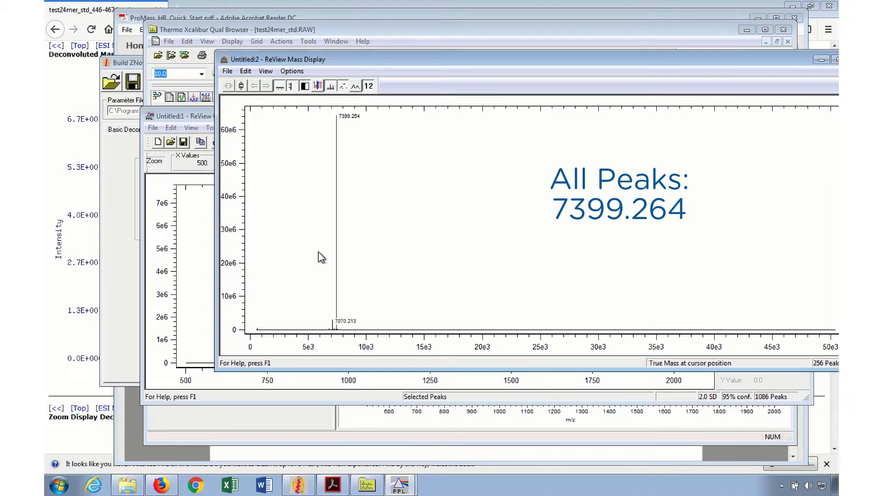
drag(318, 253, 359, 260)
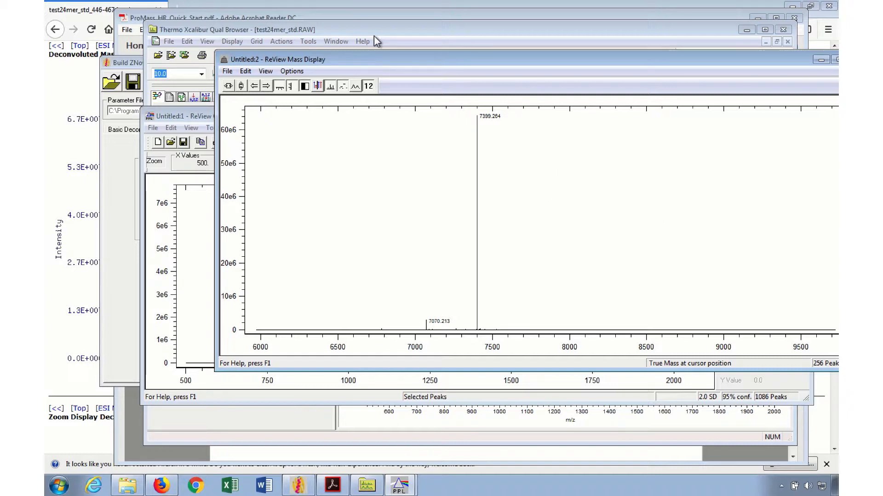
click(229, 87)
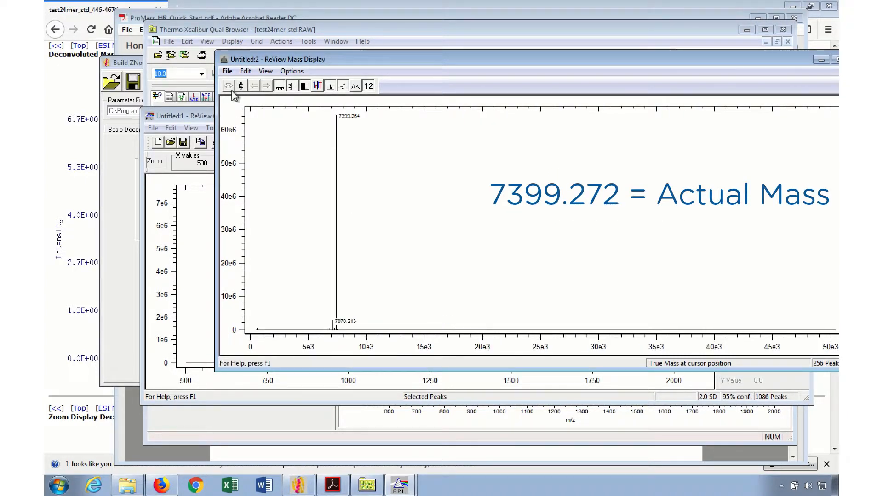
Step: Re-run De-Isotope with the C12 method set to First two peaks
click(205, 121)
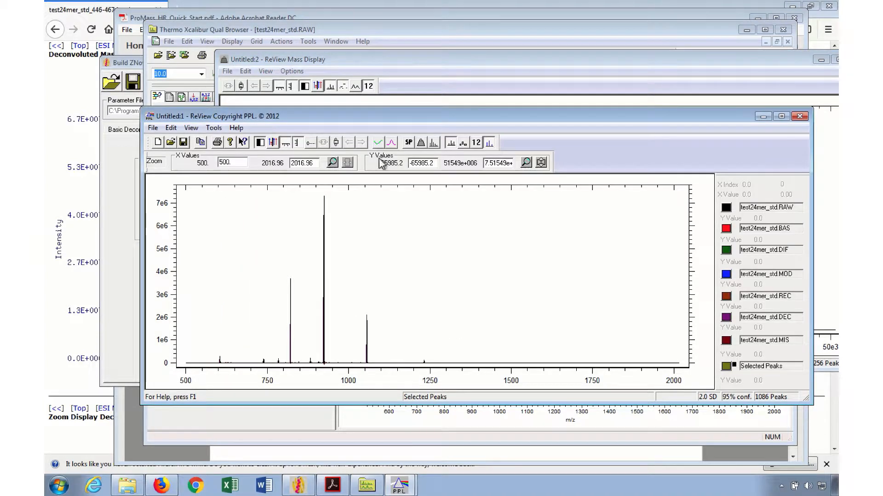
click(434, 143)
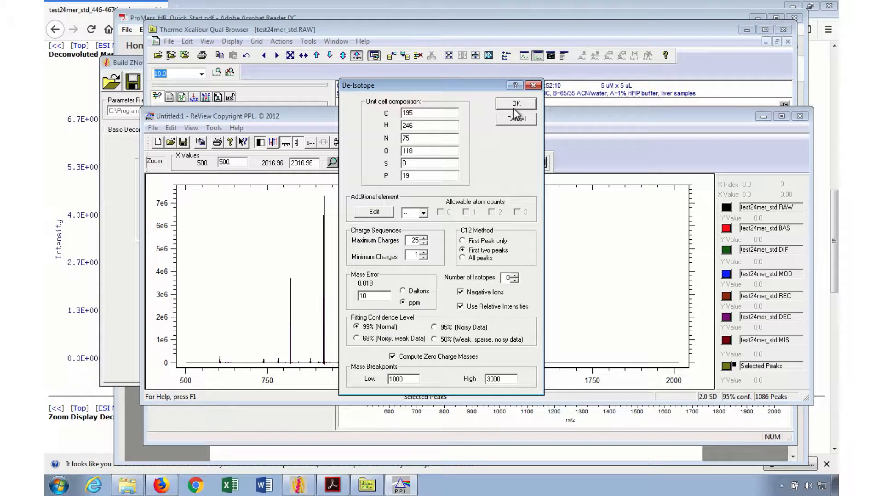
click(515, 104)
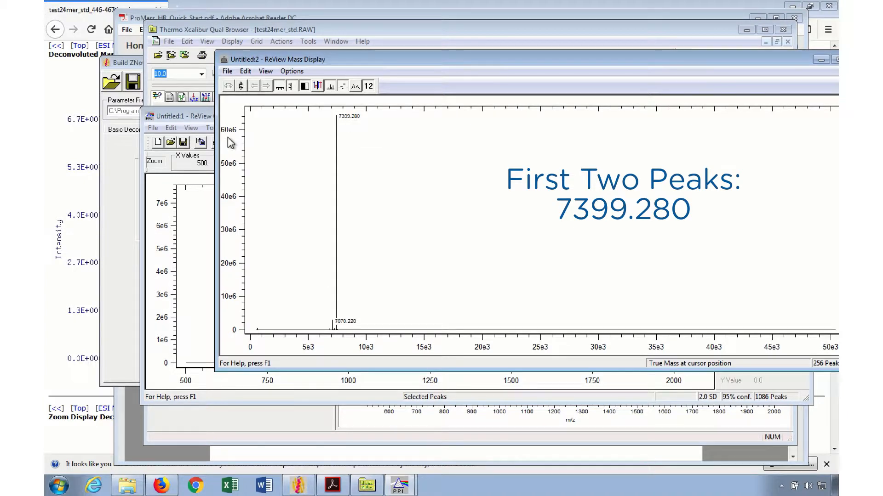
Step: Zoom the spectrum to the cluster near m/z 924, run De-Isotope without restricting the range, and examine the main mass peak closely
click(204, 118)
drag(203, 114, 216, 122)
drag(327, 360, 388, 366)
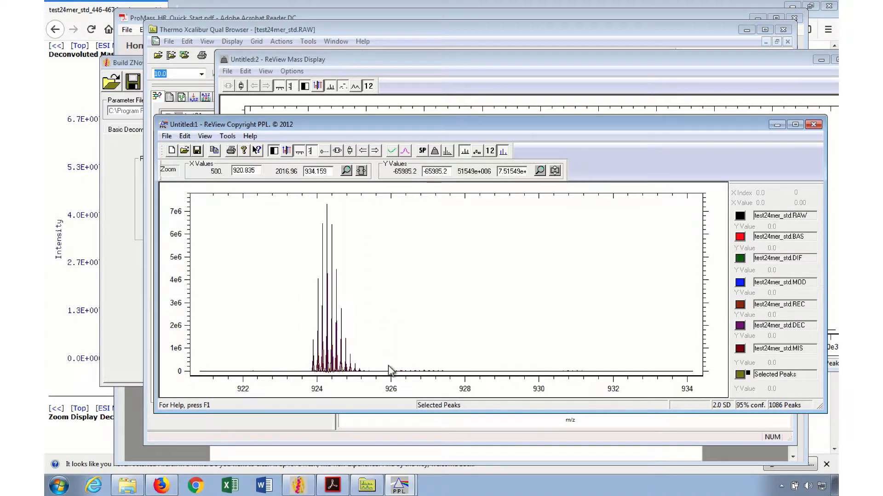
click(447, 152)
key(Return)
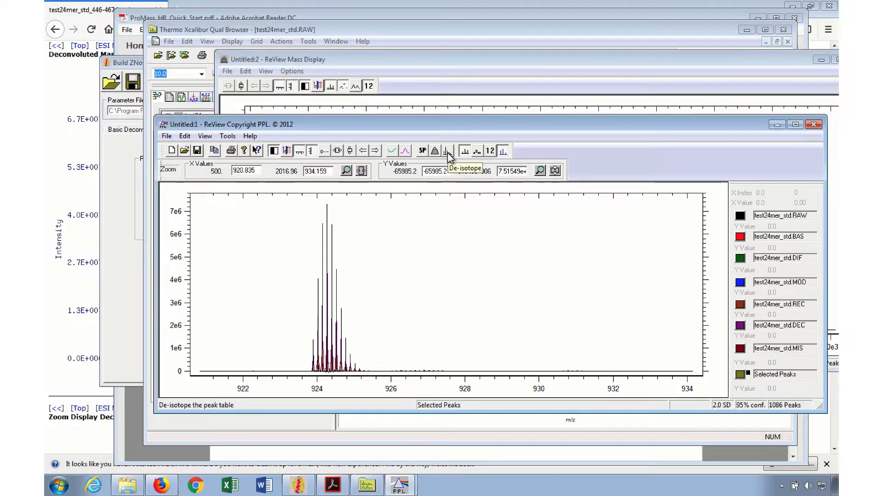
click(447, 155)
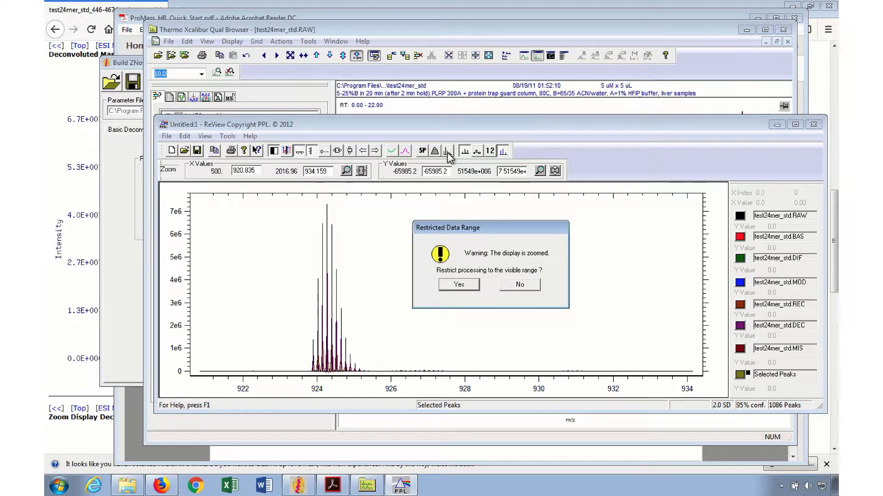
click(524, 290)
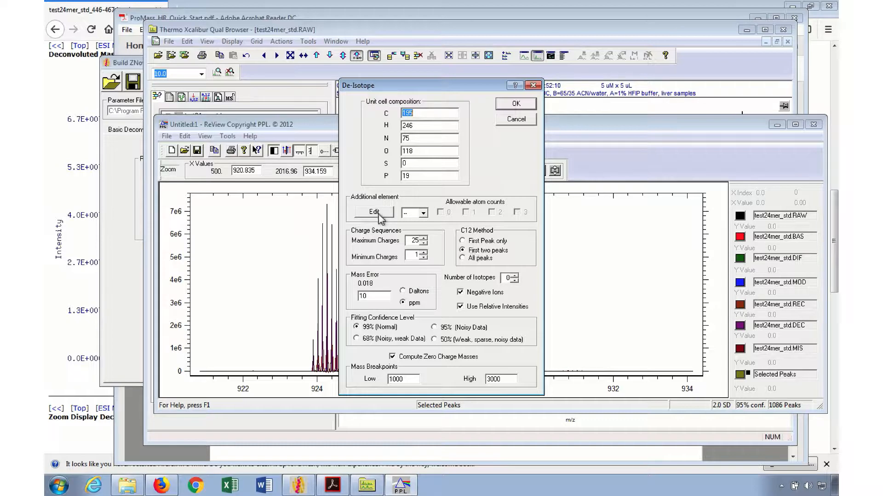
click(524, 104)
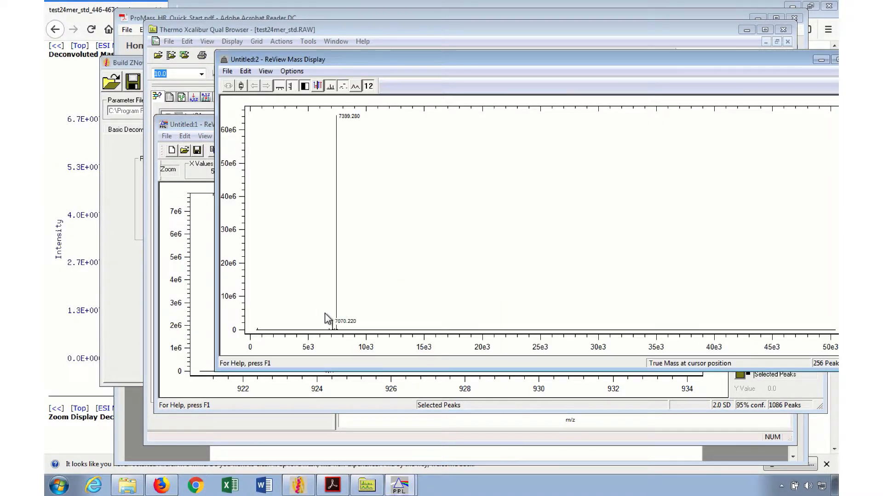
drag(326, 316, 366, 315)
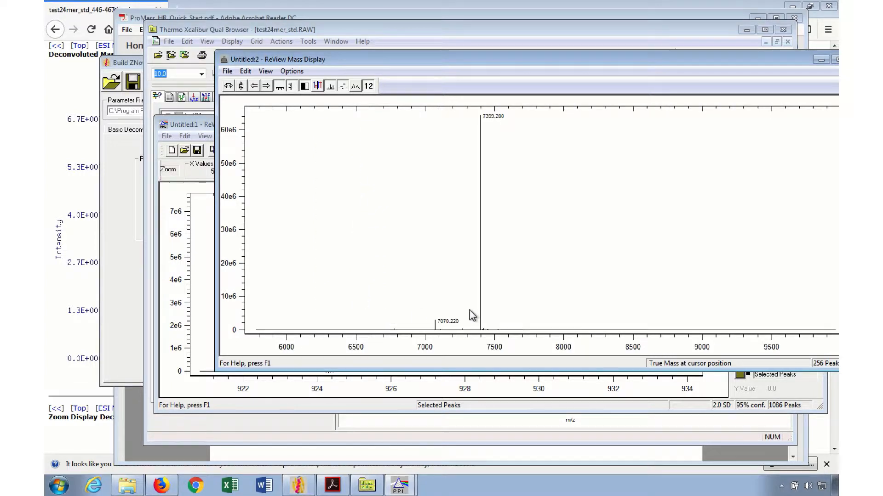
drag(445, 305, 549, 319)
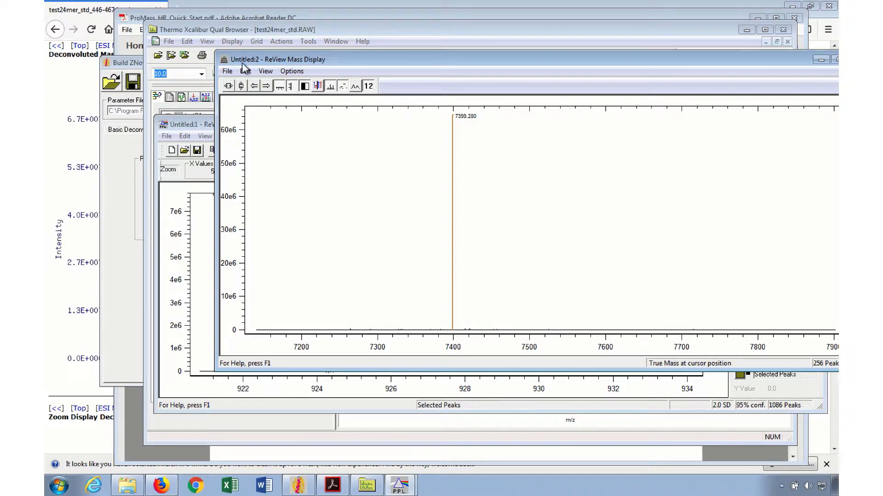
Step: Repeat De-Isotope with the First two peaks method, declining to restrict processing to the visible range
click(192, 122)
click(444, 151)
click(519, 284)
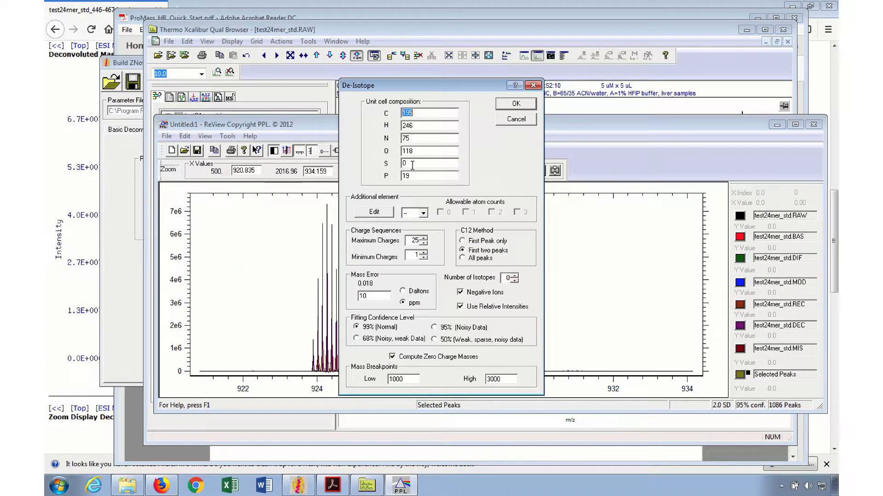
click(516, 108)
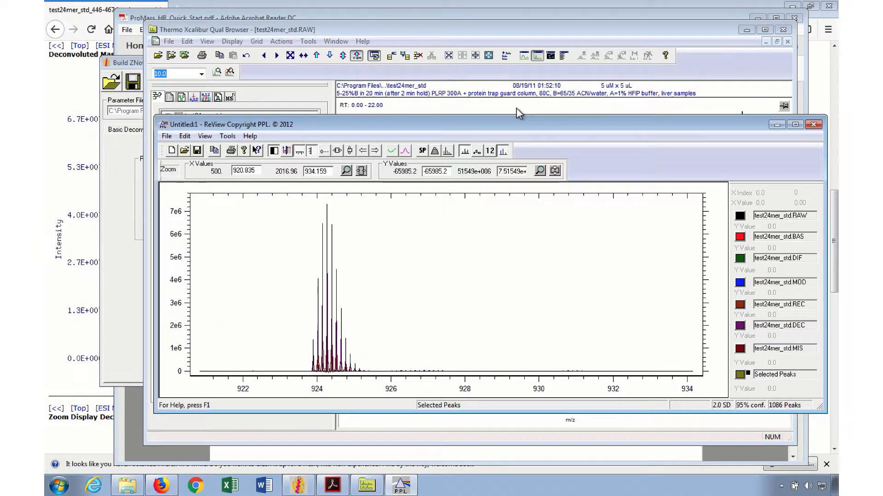
drag(322, 297, 521, 313)
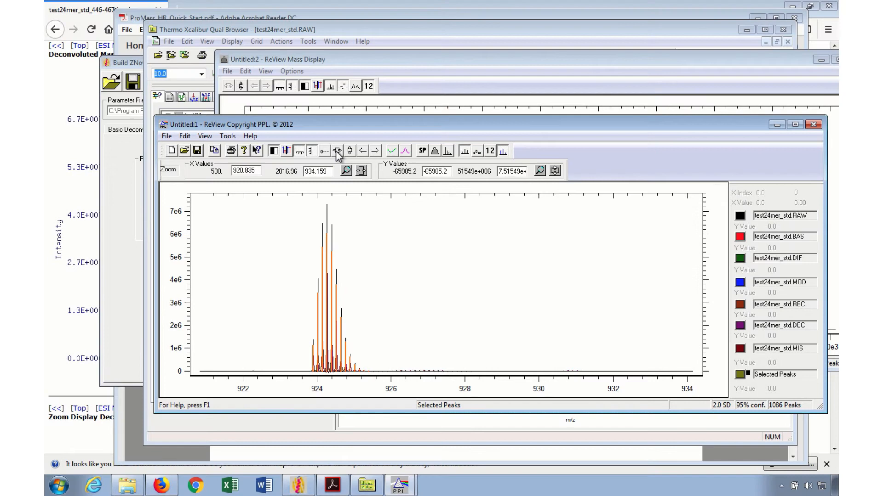
Step: Label the spectrum peaks with m/z and charge and examine the charge 8 cluster from about m/z 923.1 to 926.9
click(337, 150)
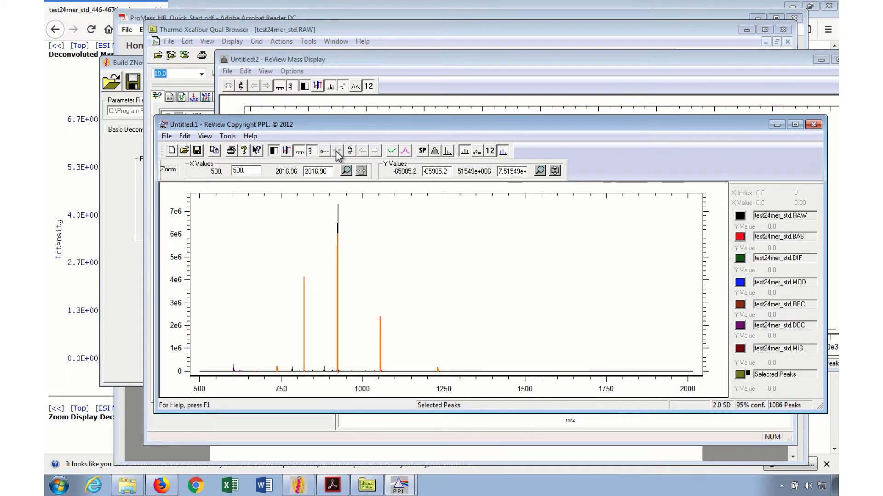
click(489, 154)
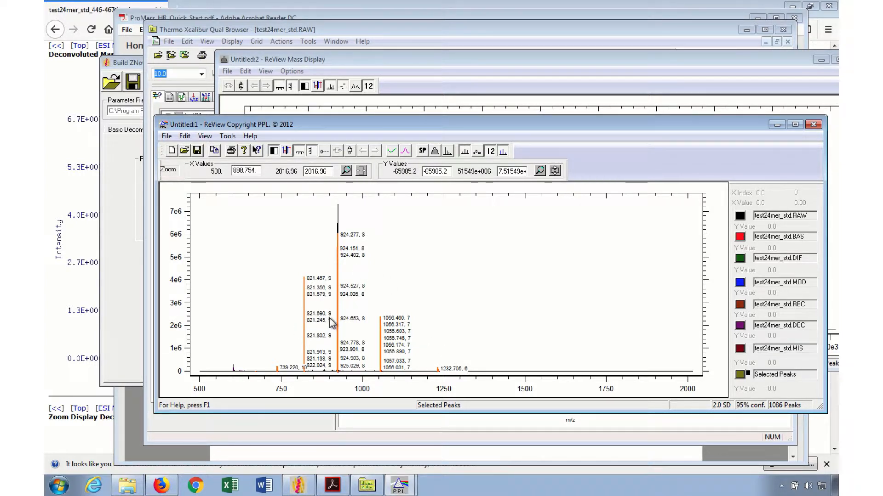
drag(329, 317, 361, 321)
drag(305, 317, 365, 323)
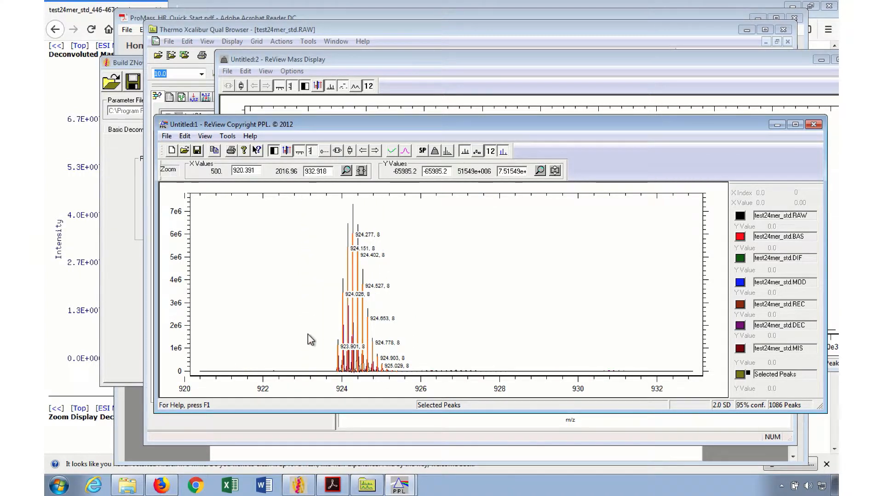
drag(307, 335, 456, 342)
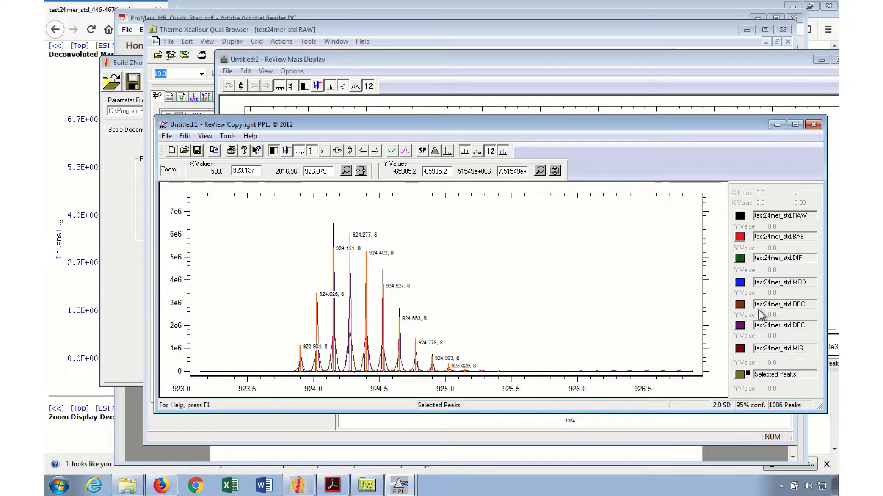
Step: Hide the MIS, DEC, REC, MOD, DIF, BAS and RAW traces, leaving only the selected peaks displayed
click(740, 349)
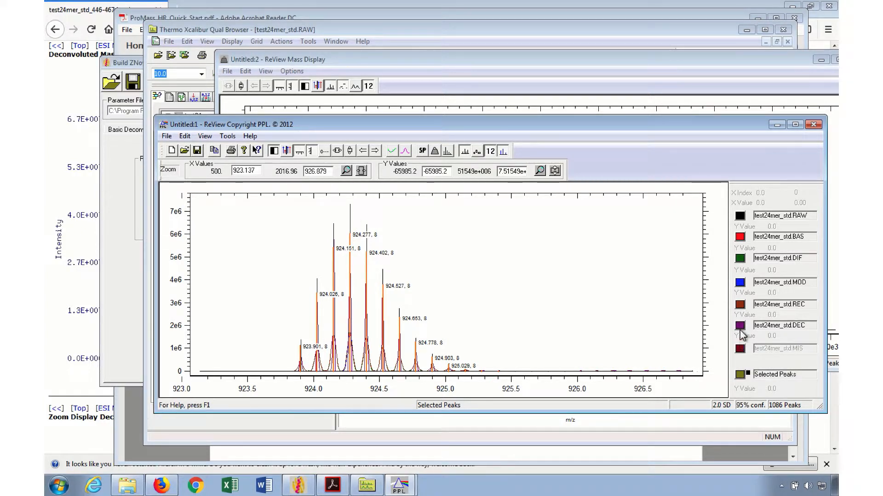
click(740, 328)
click(740, 305)
click(740, 285)
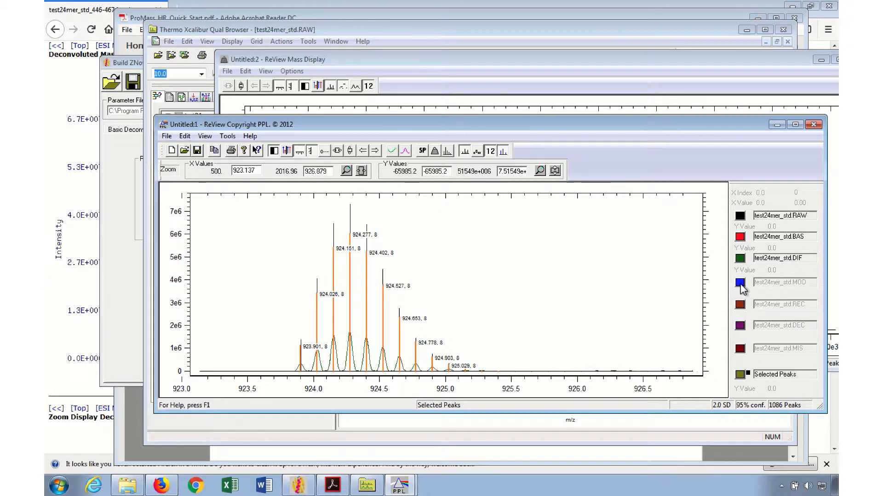
click(741, 258)
click(740, 237)
click(740, 216)
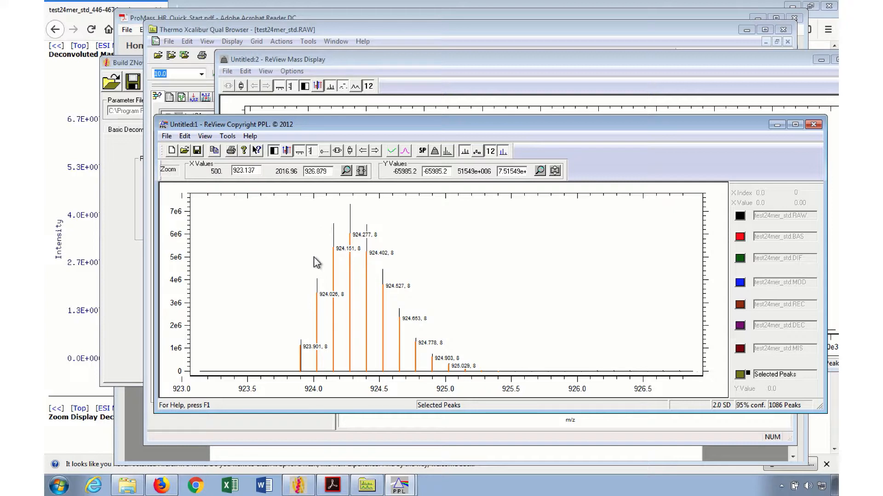
Step: Examine the labelled charge 7 cluster near m/z 1056, zooming to about m/z 1052.6 to 1063.1
click(338, 150)
drag(370, 350, 411, 344)
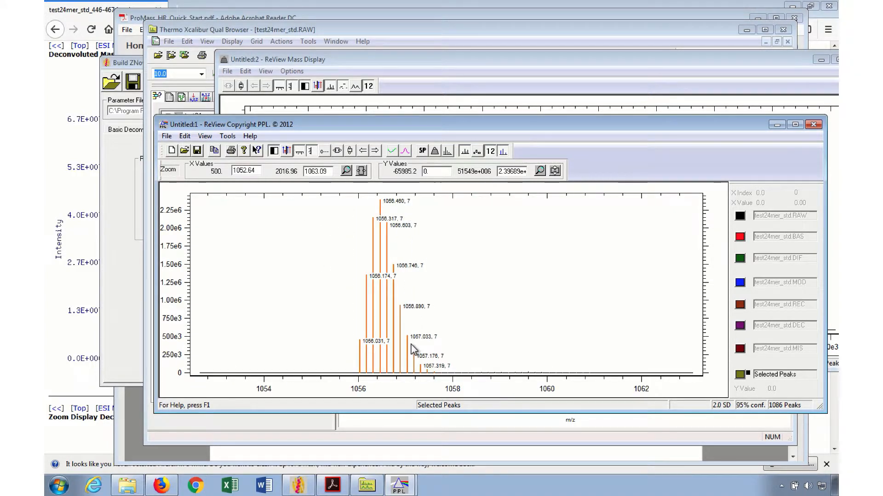
Step: Examine the labelled charge 9 cluster near m/z 821, zooming to about m/z 820.2 to 823.1, and restore the full m/z range
click(338, 153)
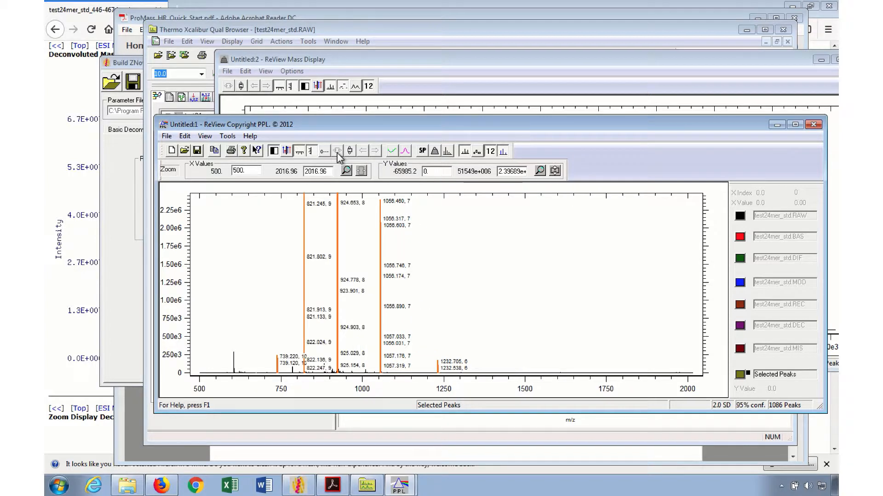
click(349, 150)
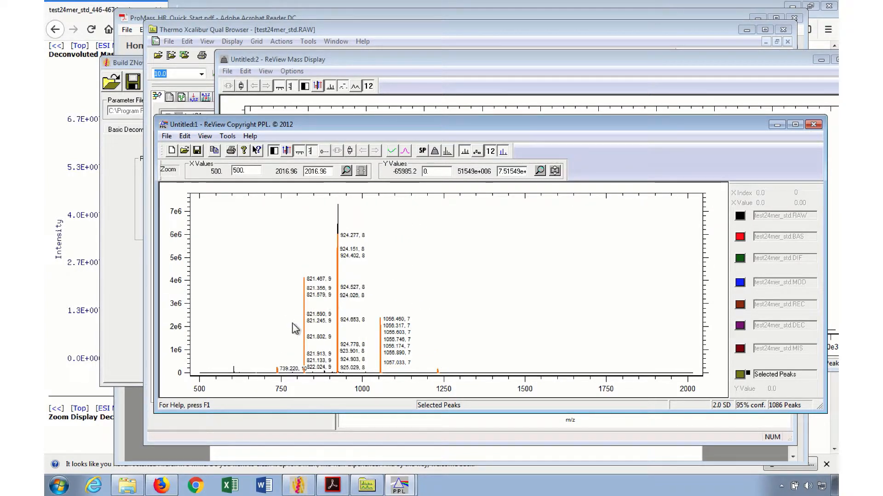
drag(294, 330, 380, 332)
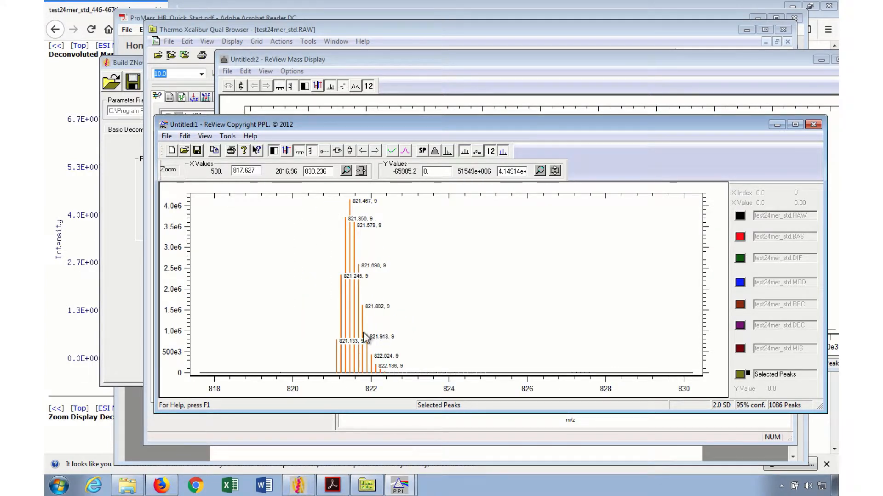
drag(300, 332, 415, 343)
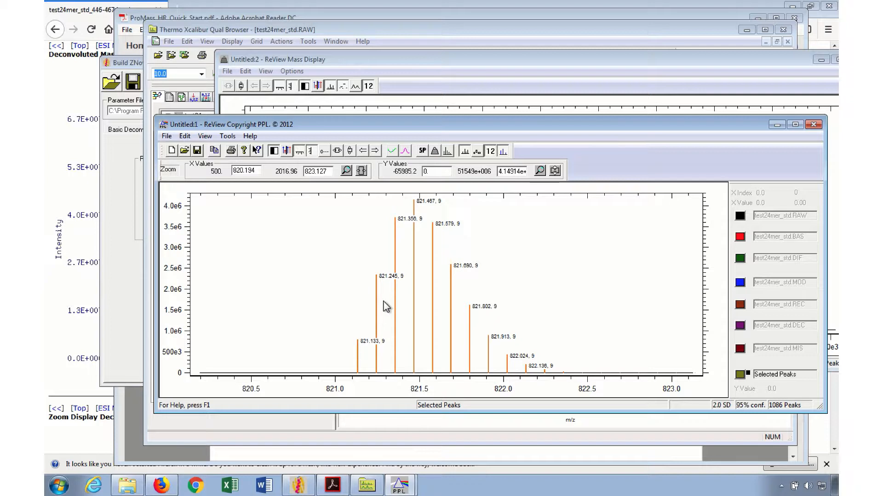
click(339, 151)
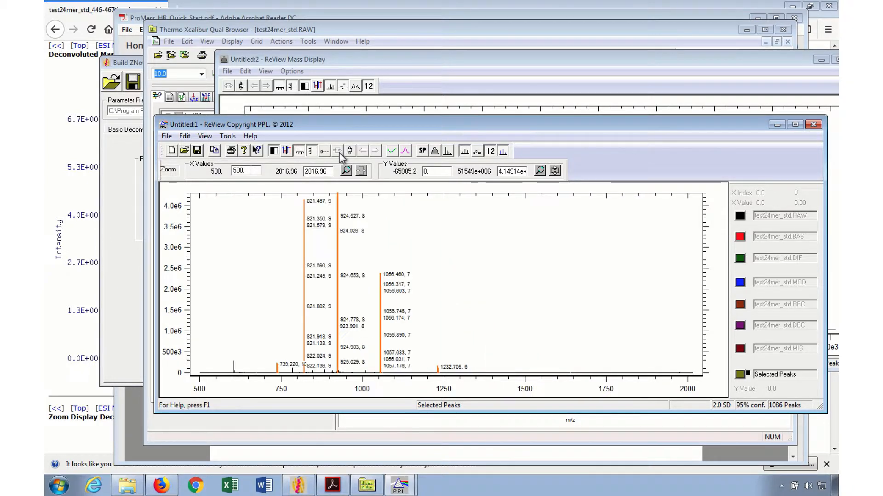
Step: Export the de-isotoping method from the mass display as blah_z1-25 in the PPL deiso folder
click(465, 62)
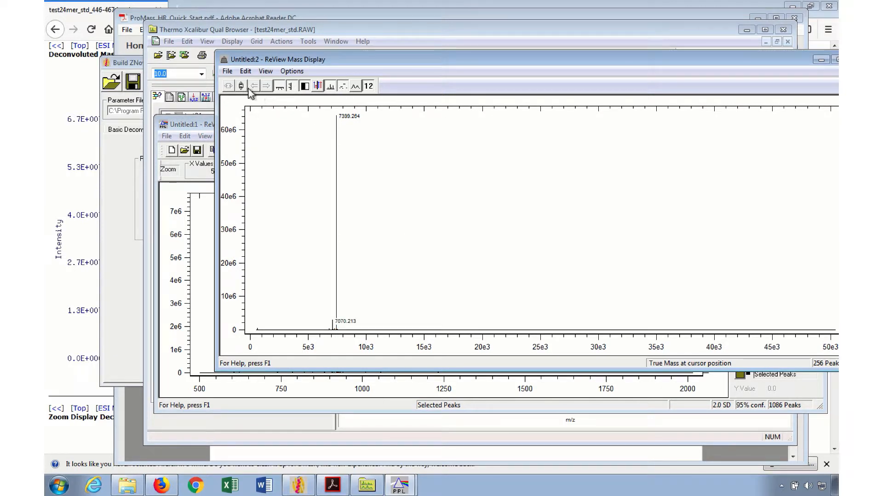
drag(486, 60, 421, 53)
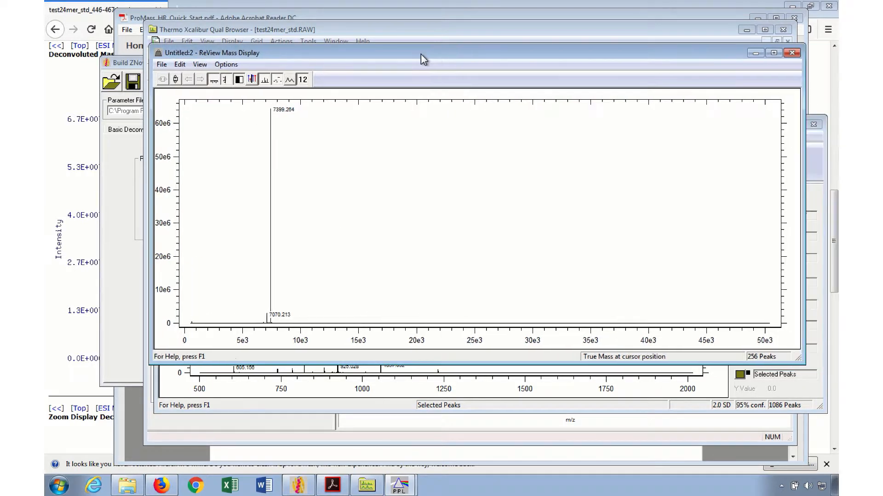
click(161, 64)
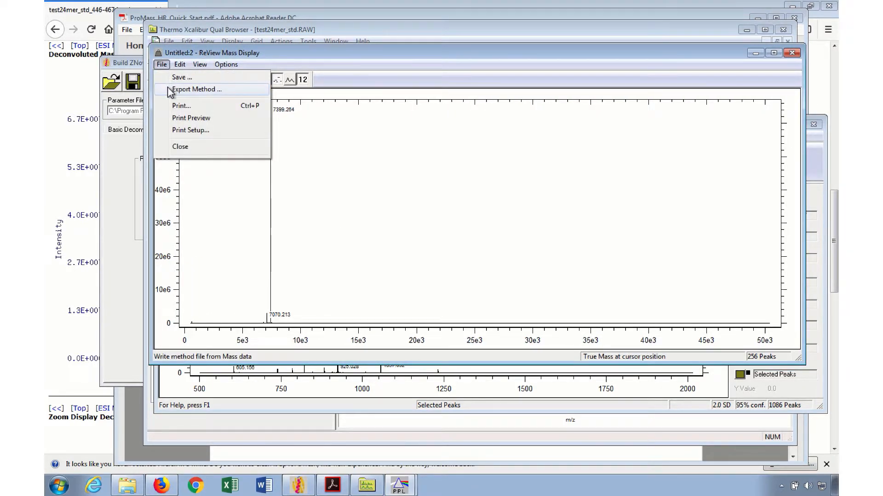
click(169, 91)
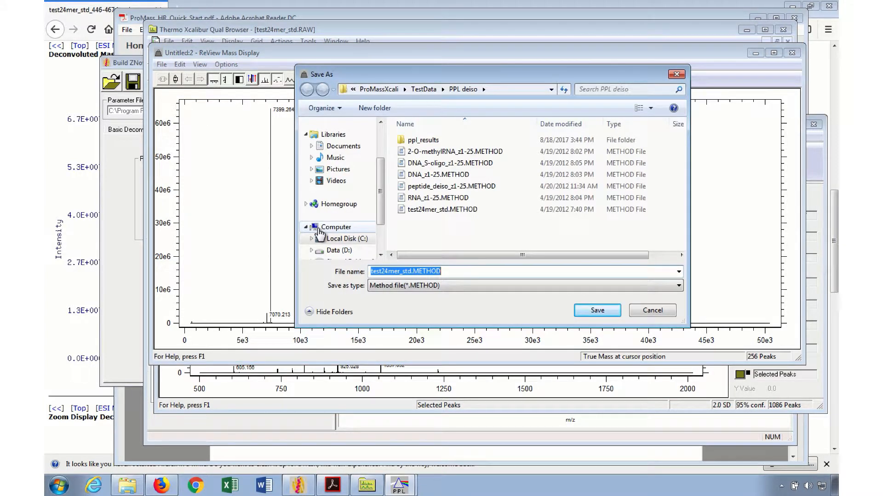
text(blah_z1-25)
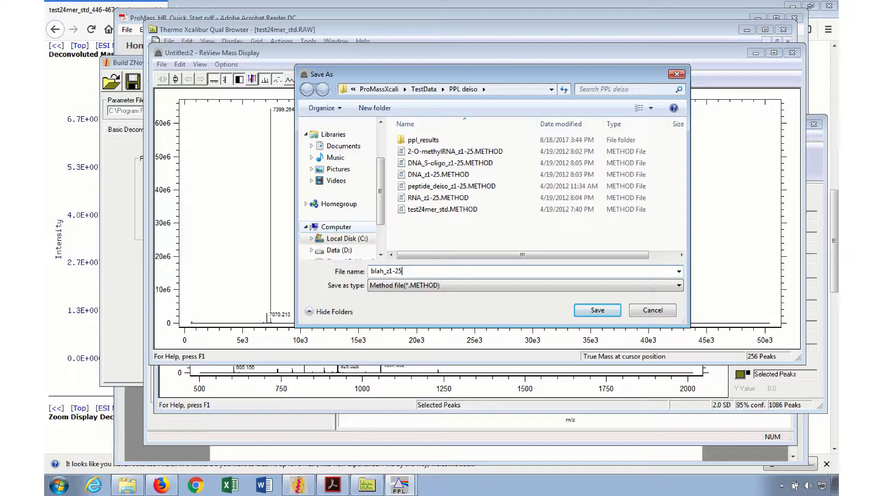
key(Return)
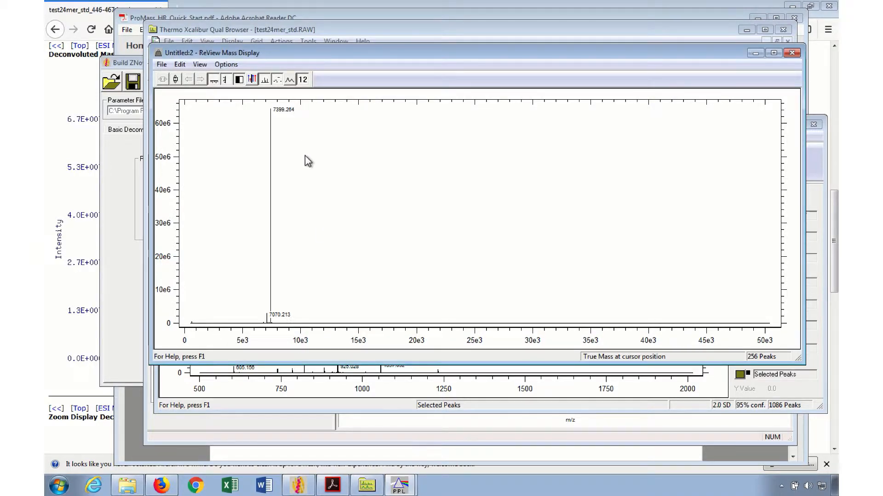
Step: Read page 13 of the ProMass HR quick start guide on relevant ProMass options, and return to the ReView mass display
click(118, 266)
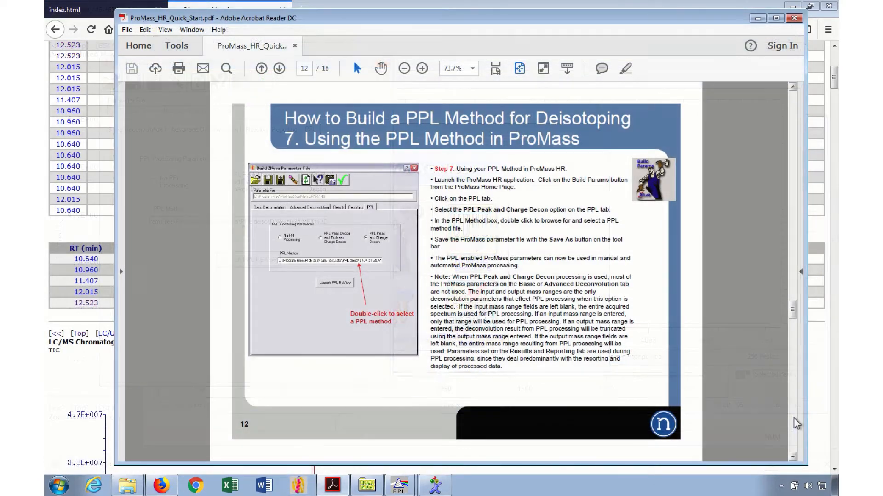
scroll(795, 421, down, 1)
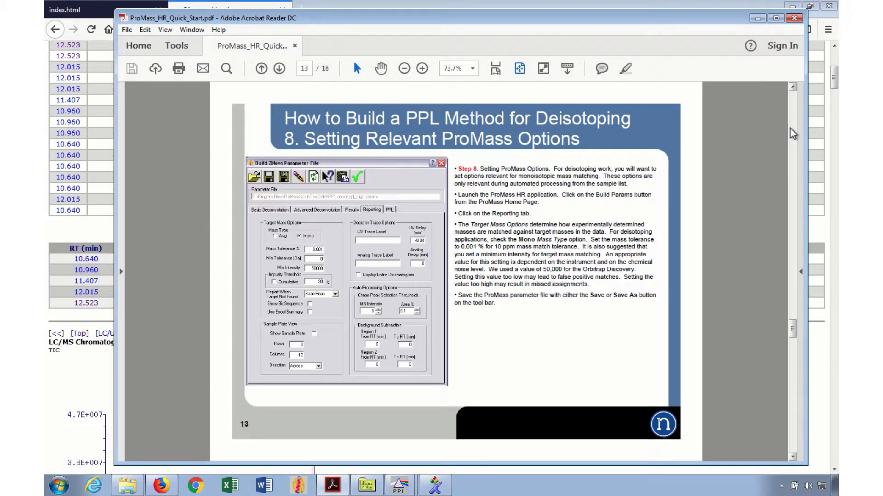
click(399, 485)
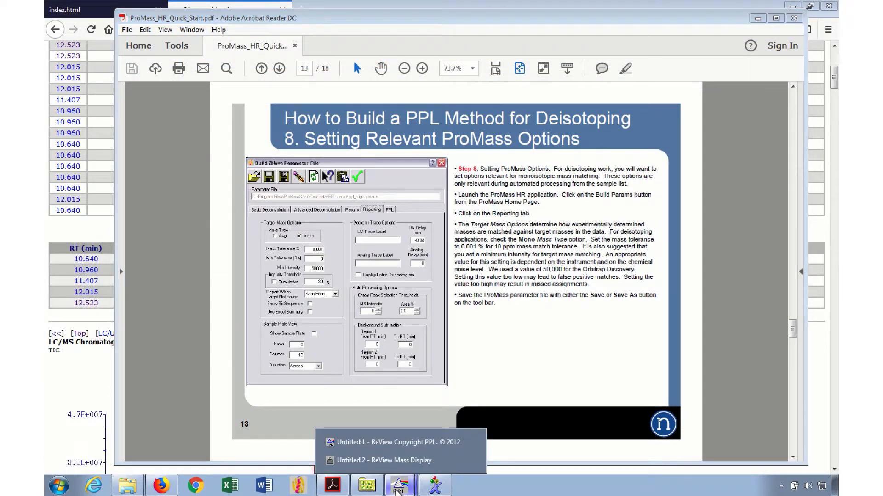
click(387, 460)
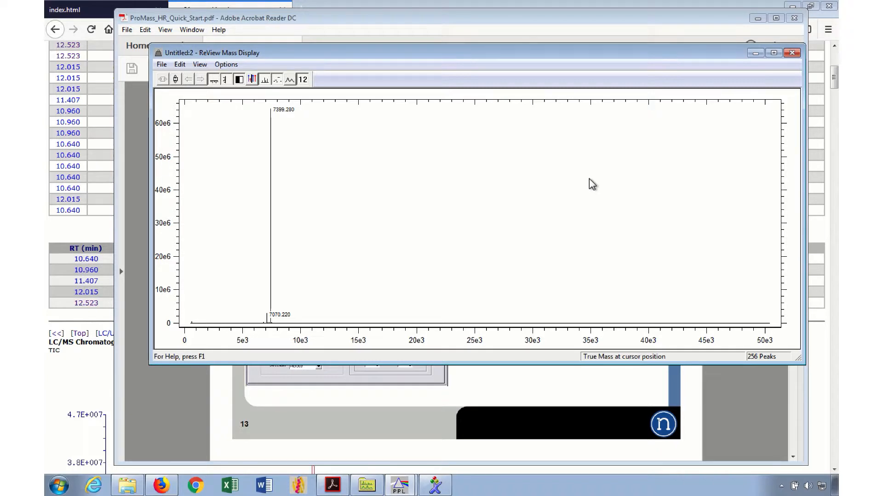
Step: Save the spectrum's peak table as test24mer_std.PKT in the PPL deiso folder and close ReView
mouse_move(399, 486)
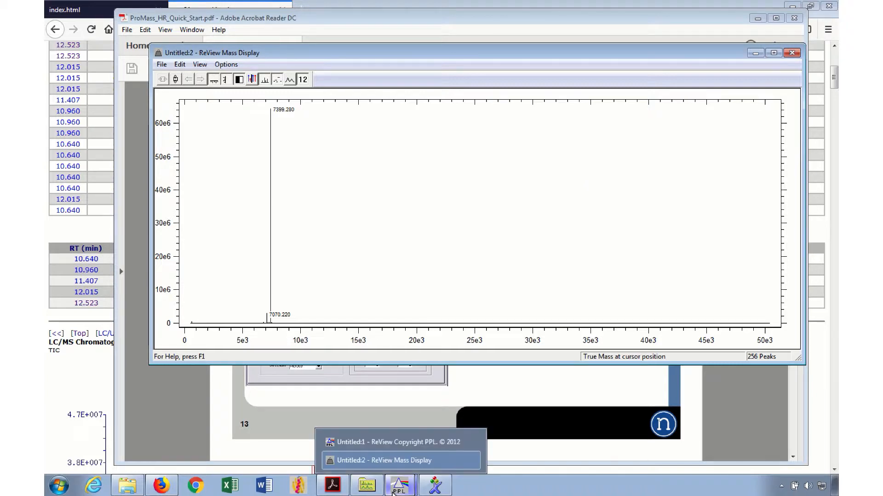
click(394, 442)
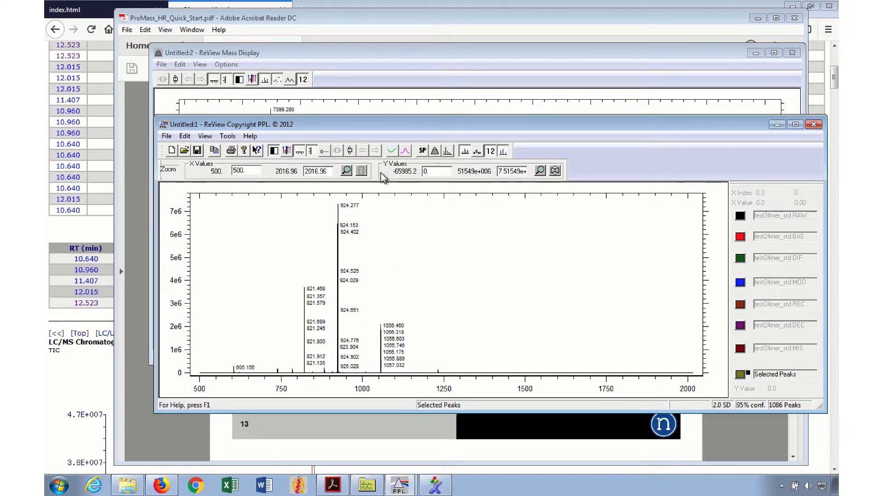
click(167, 137)
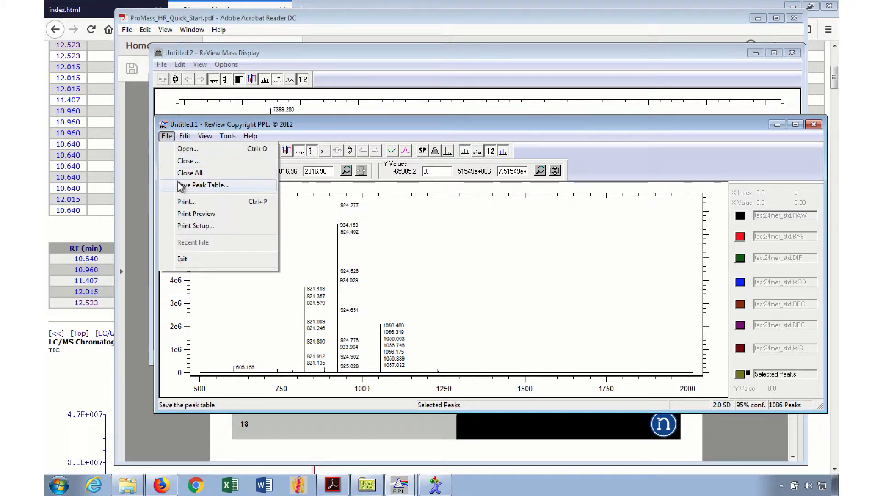
click(202, 185)
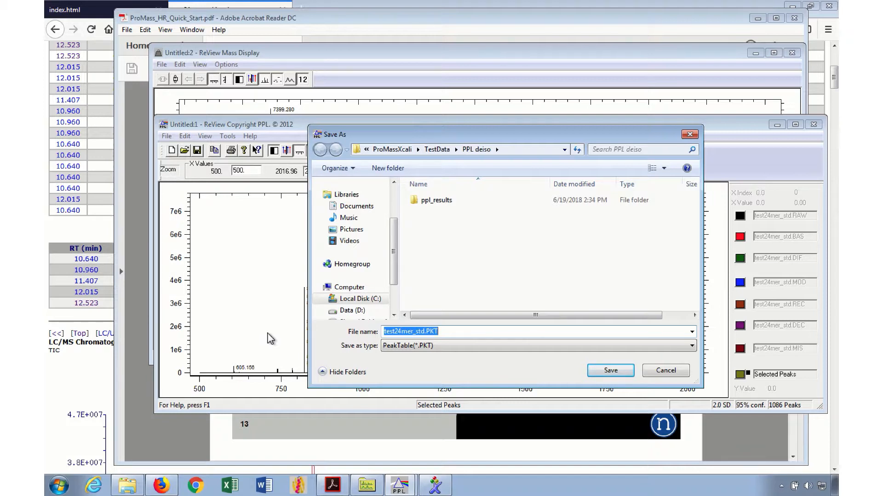
click(612, 370)
click(820, 125)
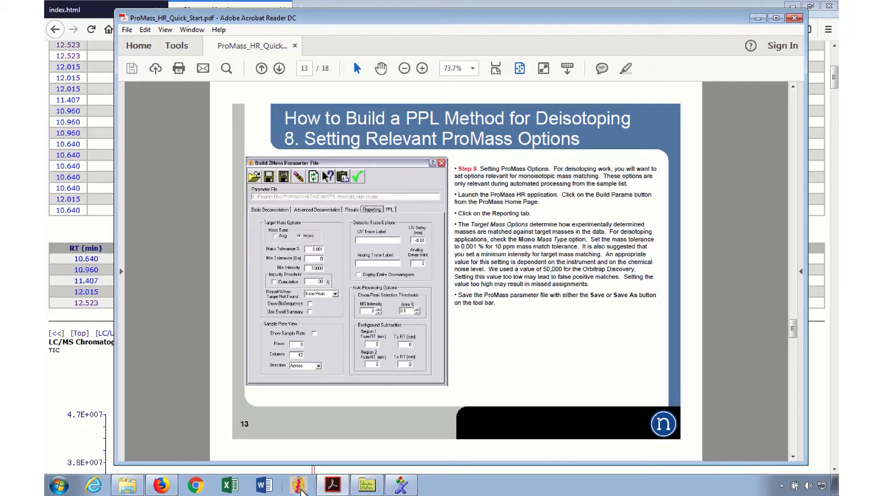
Step: Switch to ProMass HR, open the parameter builder and launch PPL ReView from its PPL processing settings
click(298, 485)
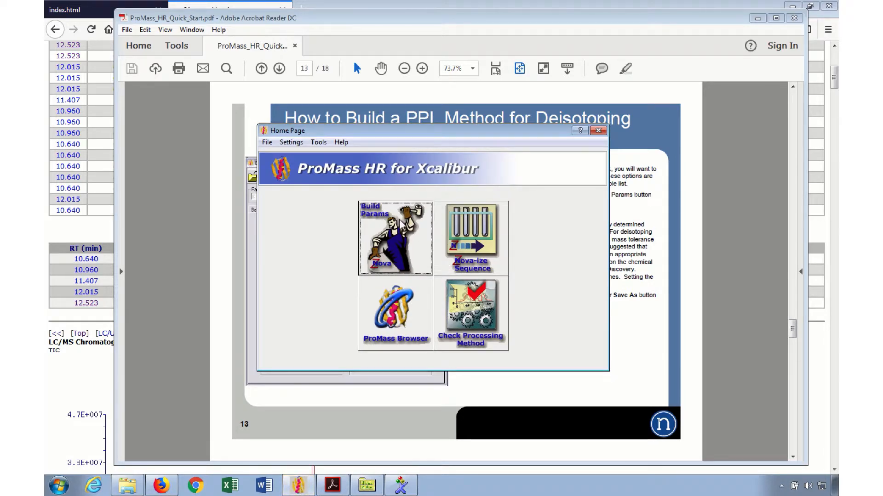
click(401, 223)
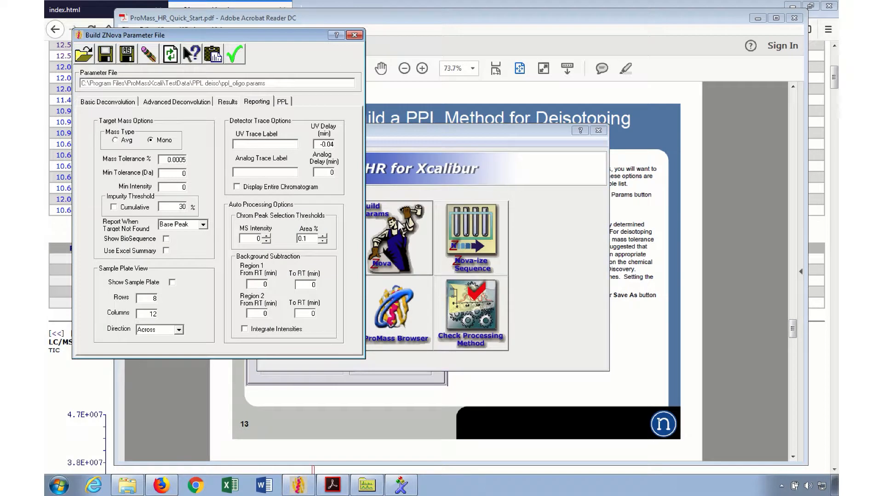
click(282, 101)
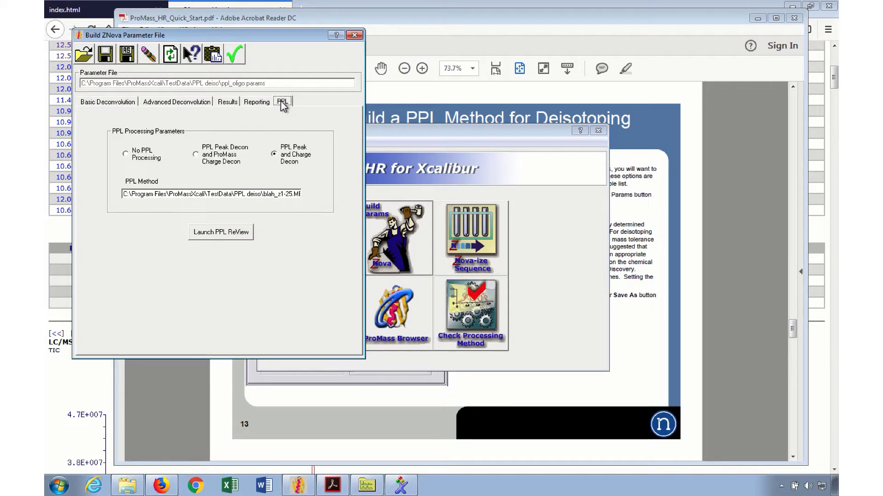
click(214, 232)
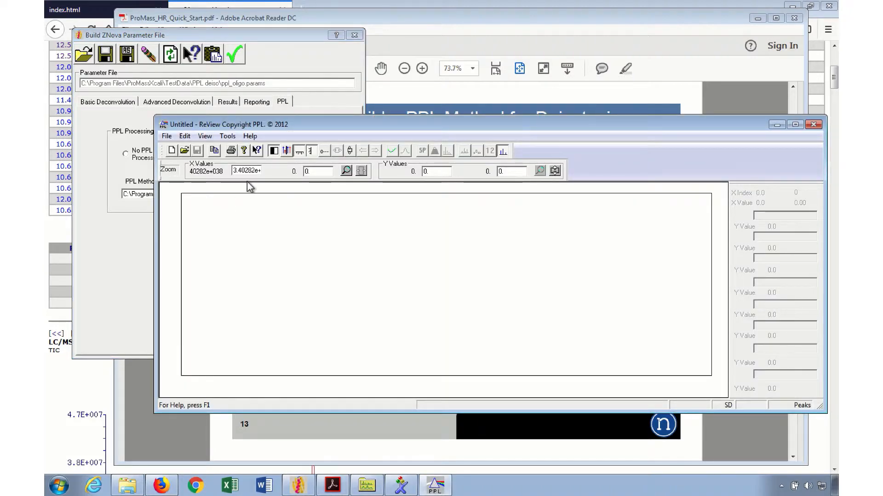
Step: Open the peak table test24mer_std.PKT from the PPL deiso folder in ReView
click(168, 137)
click(187, 148)
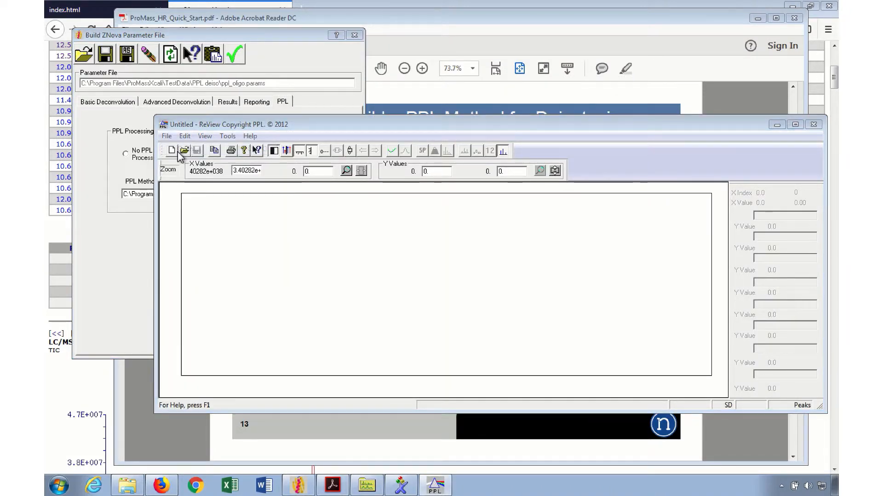
click(695, 316)
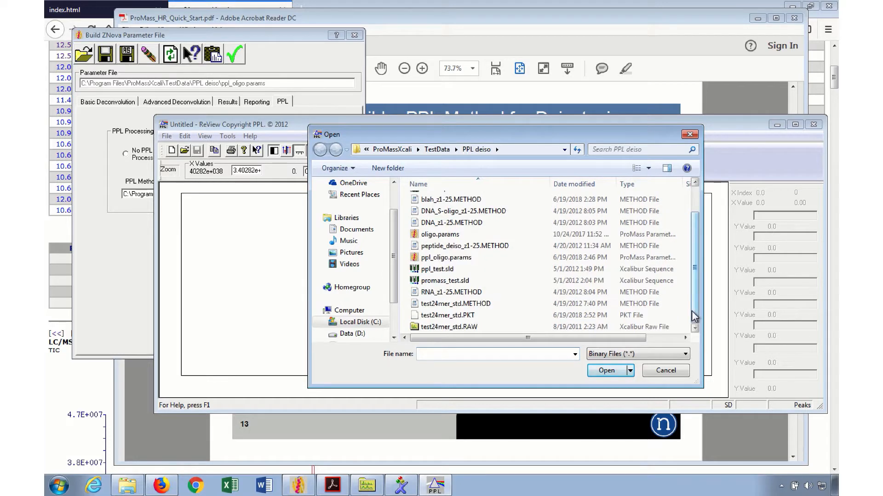
click(432, 316)
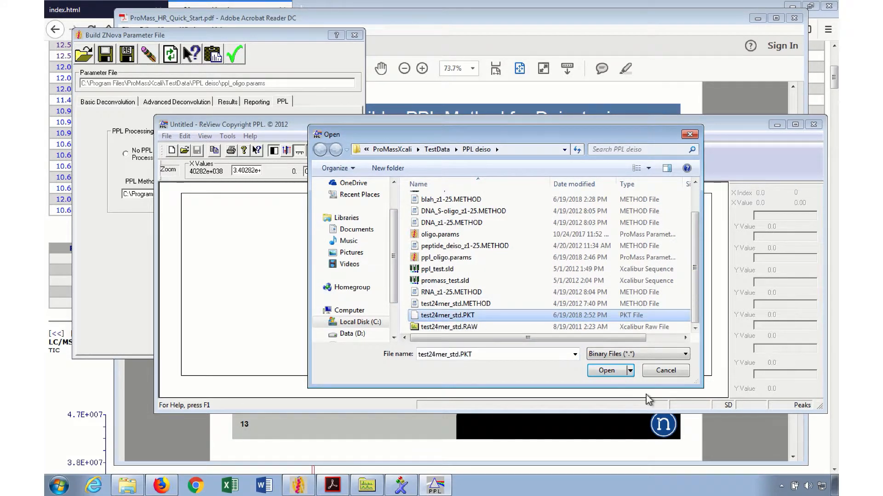
click(606, 371)
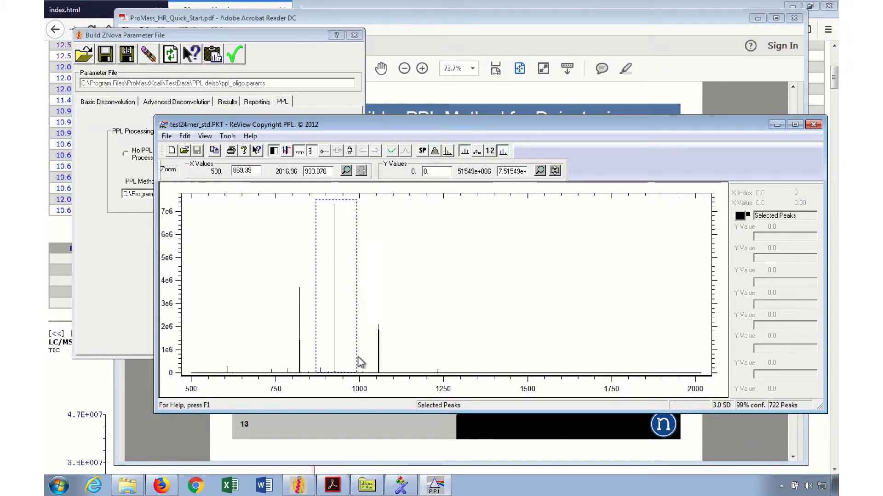
Step: Examine the isotope cluster near m/z 924, zooming to about m/z 923.5 to 926.6, and restore the full m/z range
drag(358, 358, 462, 374)
drag(325, 355, 420, 357)
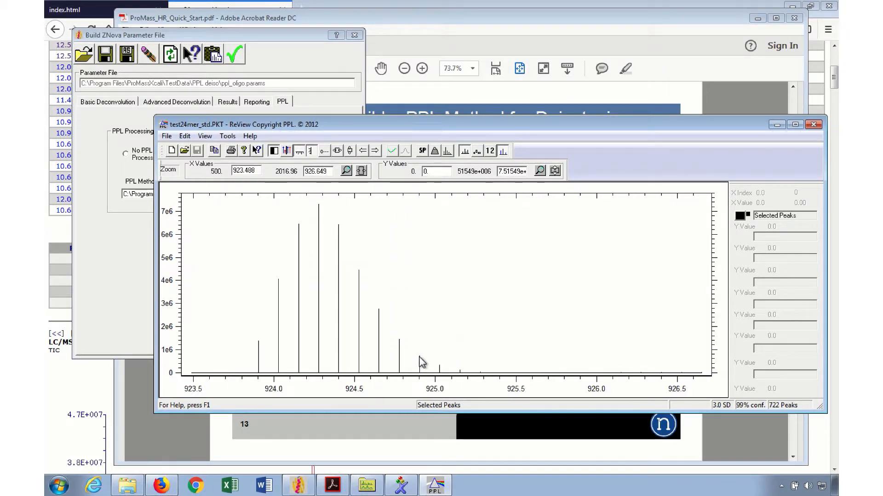
click(338, 151)
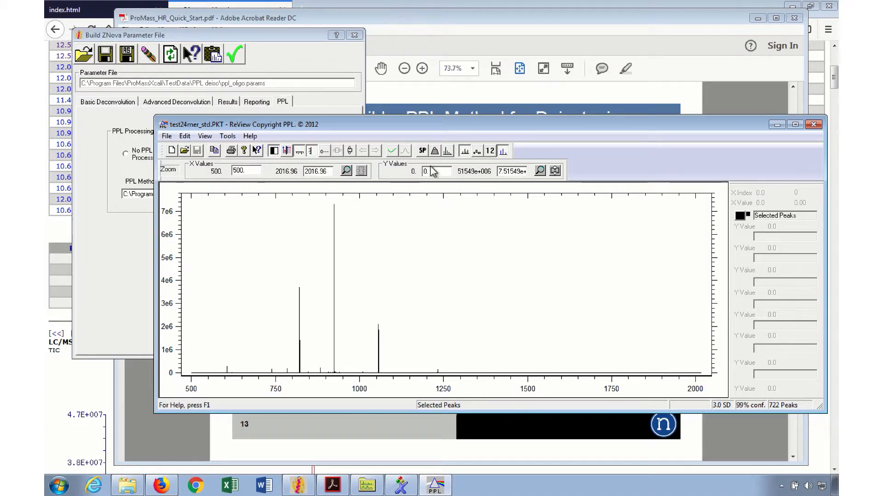
Step: Run De-Isotope on the peak table with the maximum number of charges set to 15
click(449, 150)
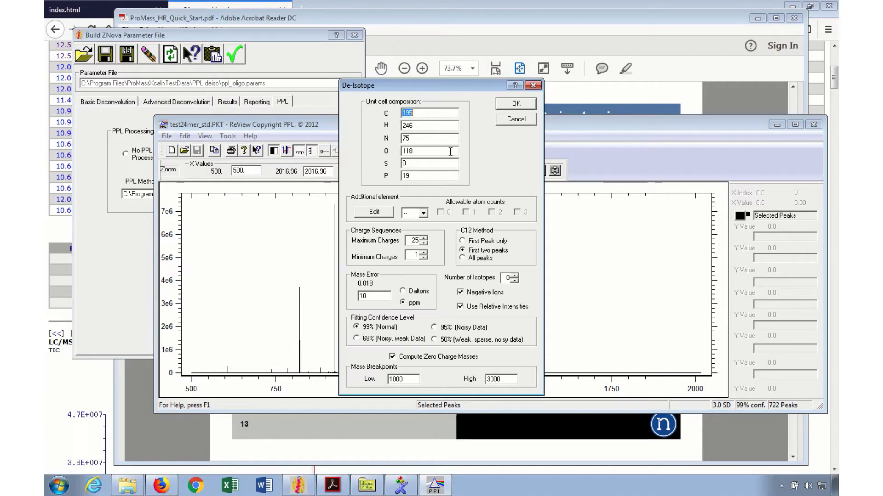
click(425, 167)
double_click(409, 237)
text(15)
click(516, 107)
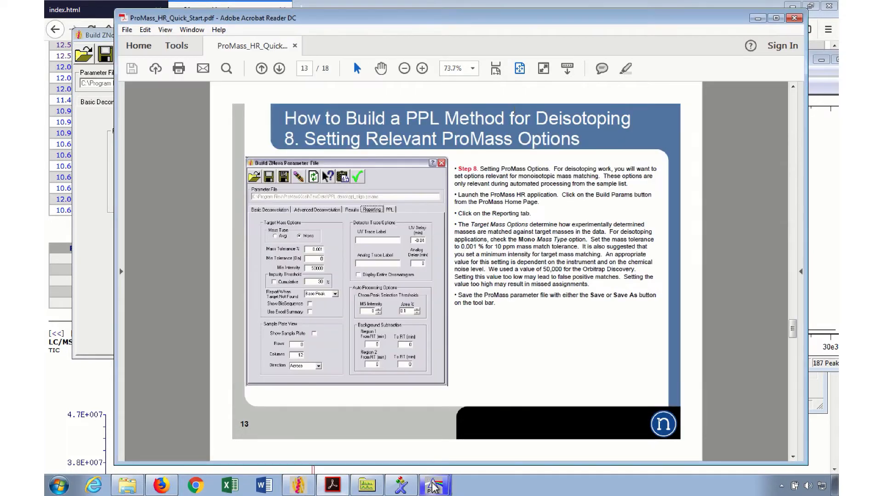
Step: Bring up the mass display for test24mer_std.PKT and label its peaks with their masses
mouse_move(433, 486)
click(419, 461)
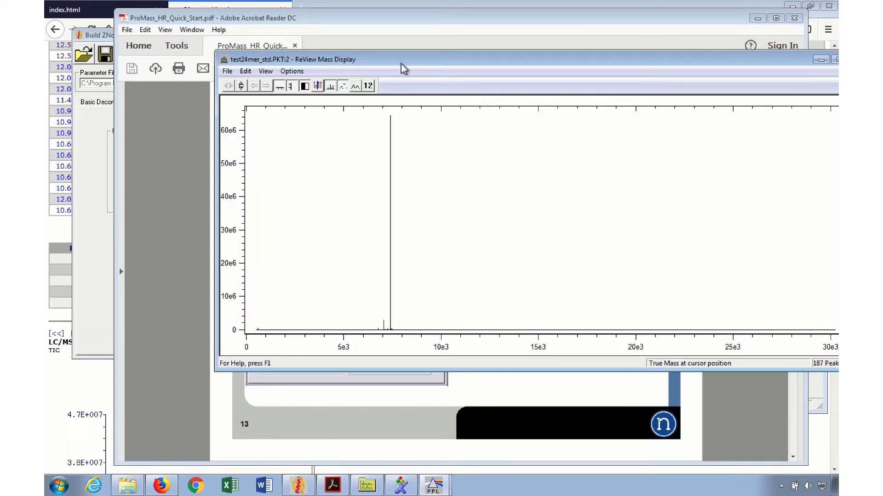
click(369, 86)
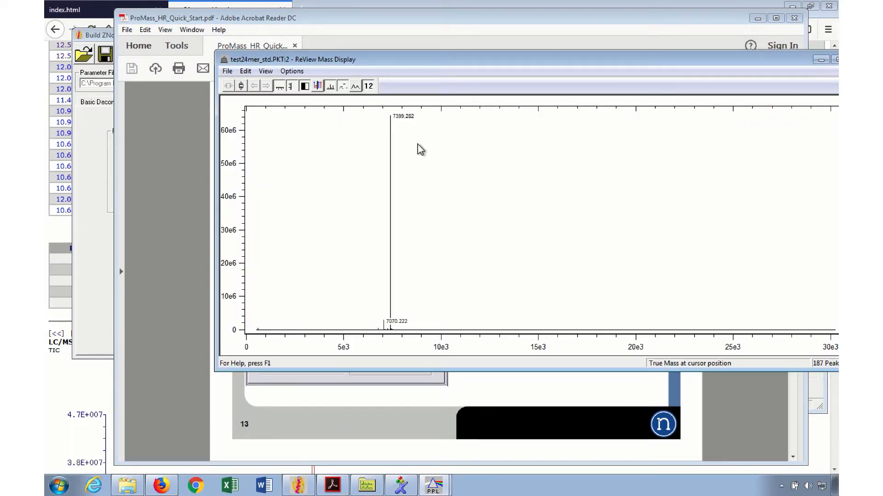
Step: Save the processing method as blah1 in METHOD format in the PPL deiso folder and minimize the mass display
click(232, 76)
click(257, 96)
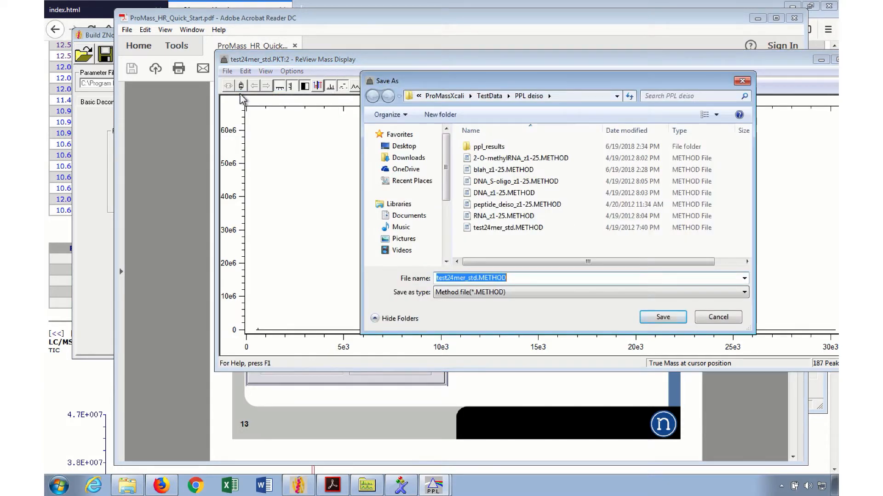
text(bla)
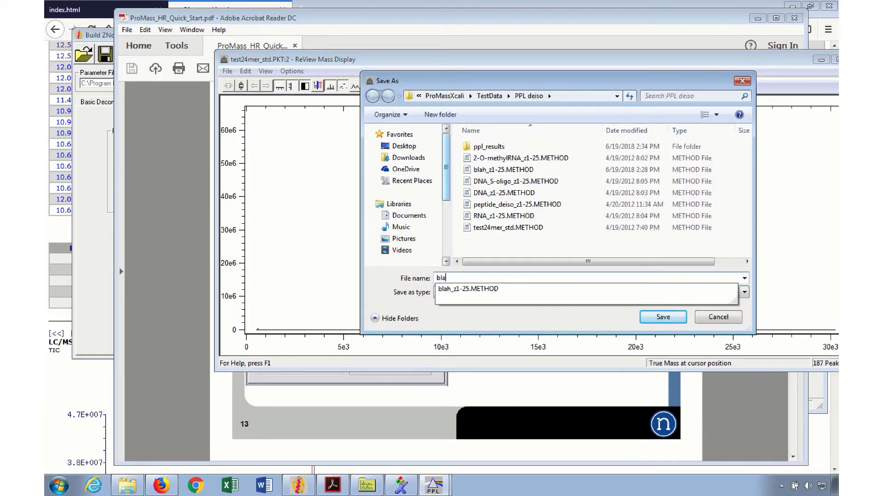
text(h1)
key(Return)
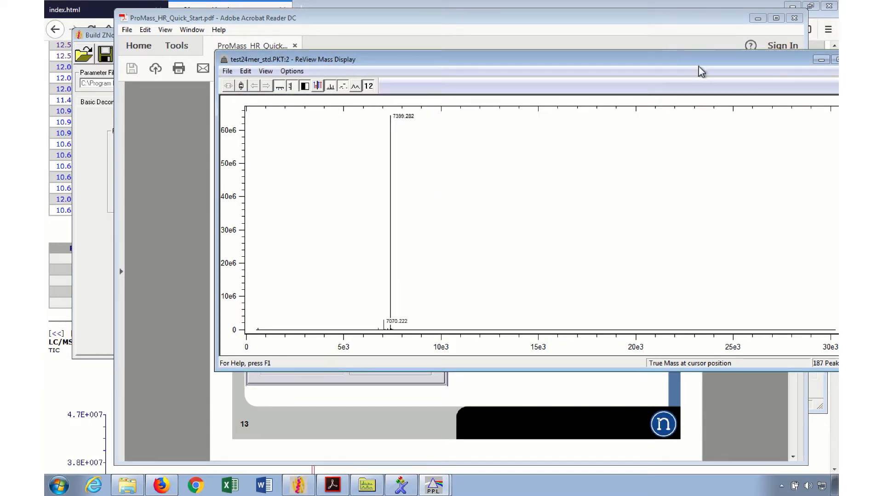
click(820, 60)
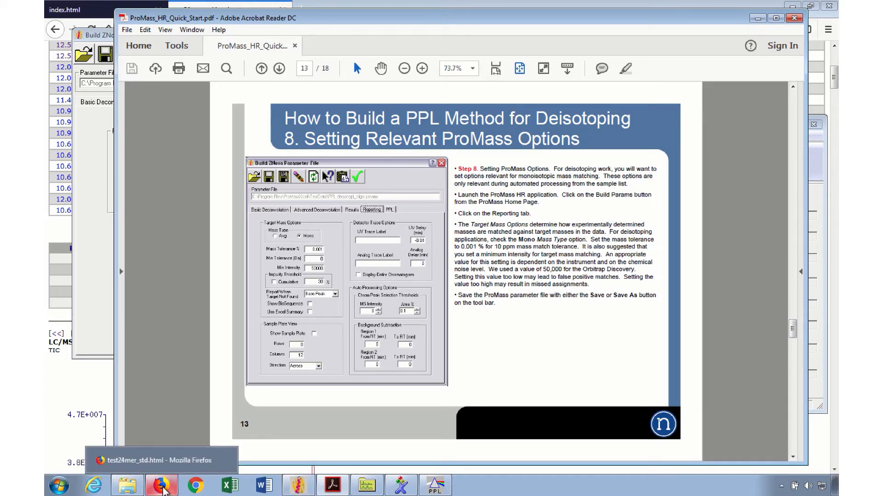
Step: Switch to the test24mer_std.html report in Firefox and look over its LC/MS chromatogram and target mass summary
click(162, 487)
scroll(352, 297, down, 4)
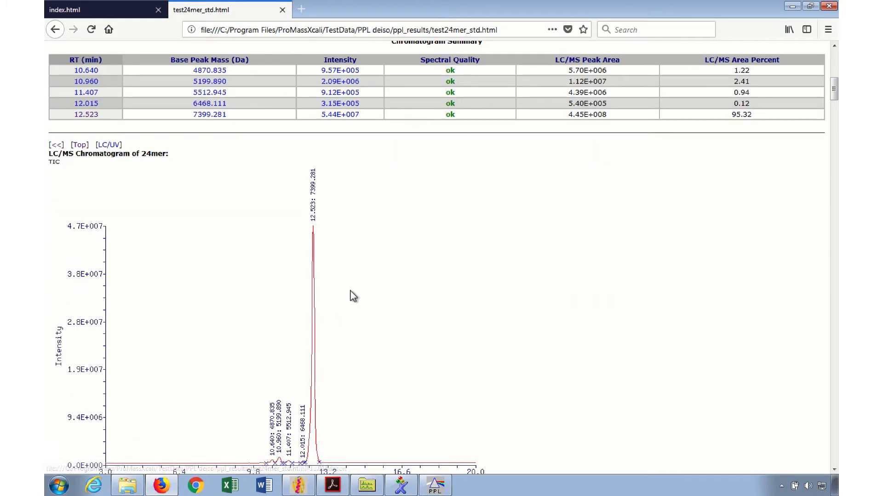
scroll(353, 296, down, 4)
scroll(353, 296, up, 8)
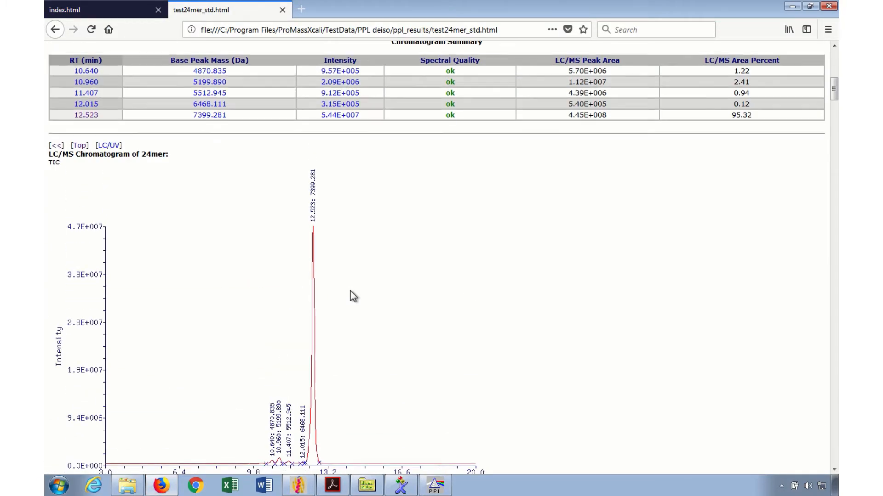
scroll(353, 297, up, 6)
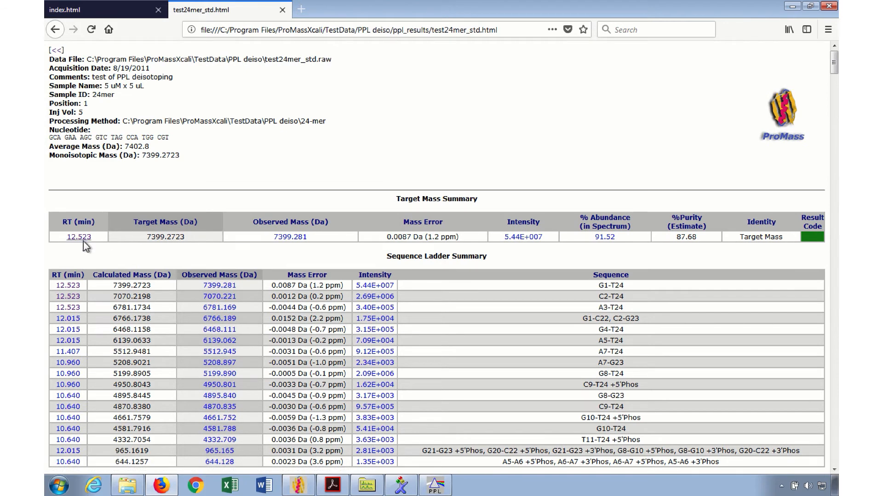
Step: Open the log file for the target mass spectrum at RT 12.523 and examine its PPL processing and de-isotoping parameters
click(82, 239)
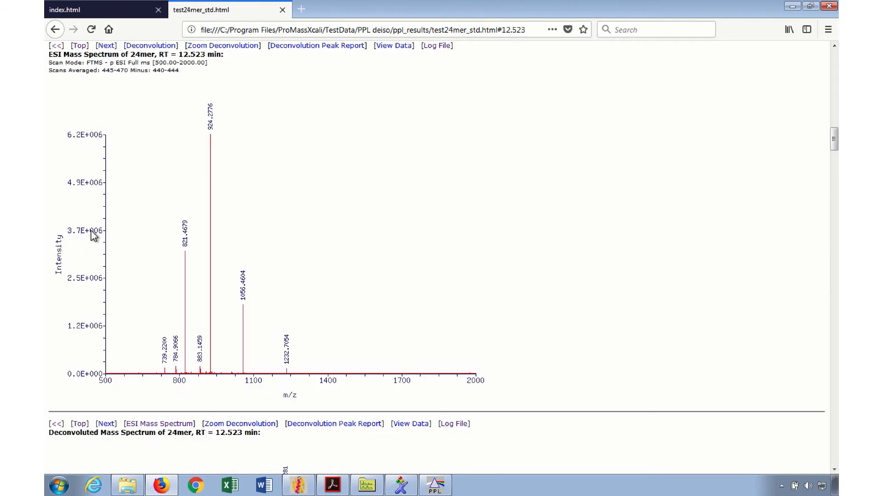
click(443, 49)
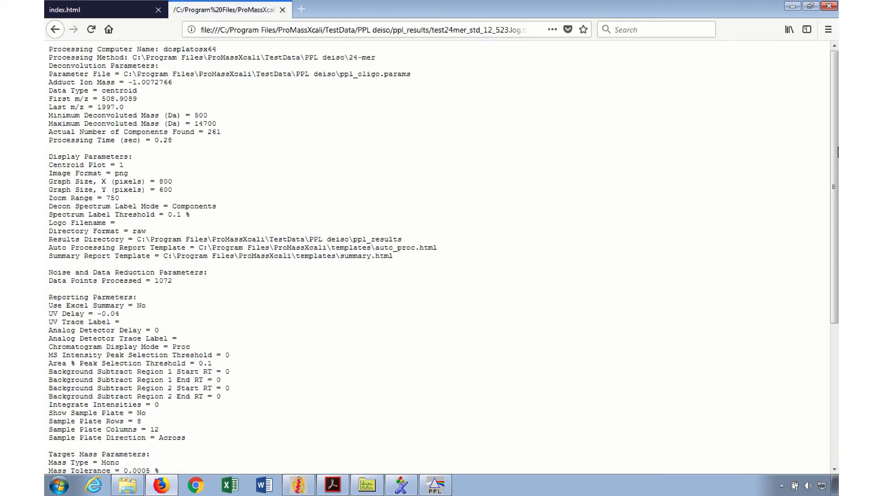
scroll(821, 311, down, 8)
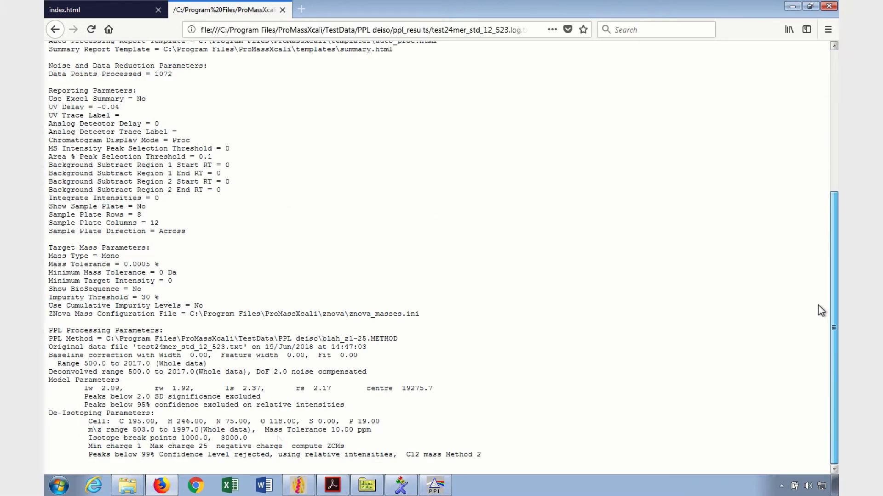